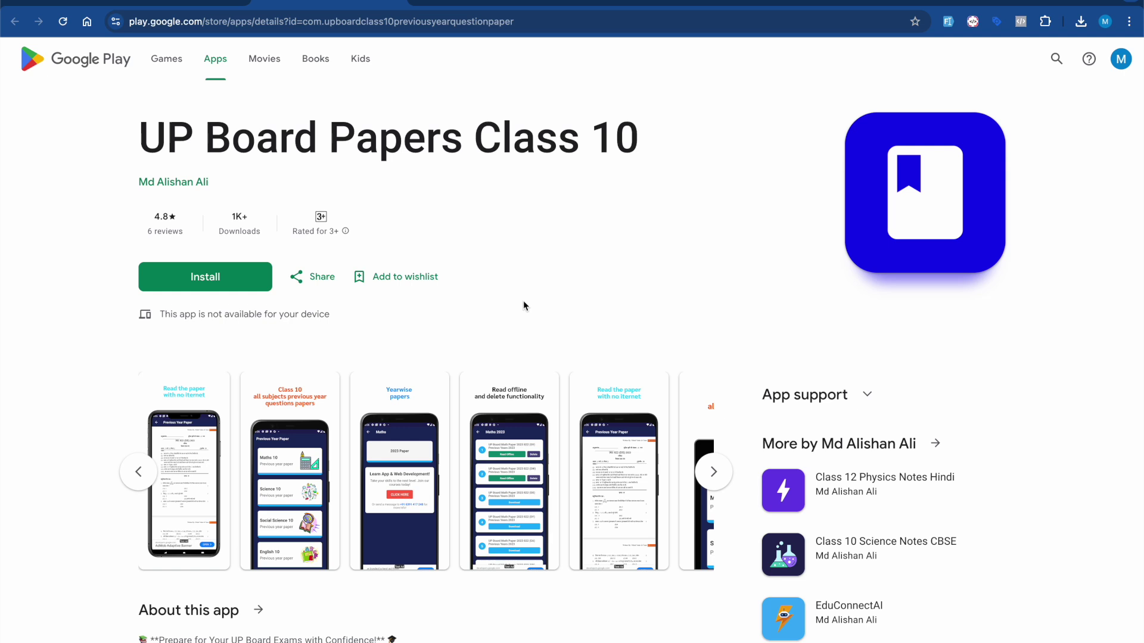
- Scroll the Google Play listing and view one of its screenshots at full size
scroll(388, 453, right, 3)
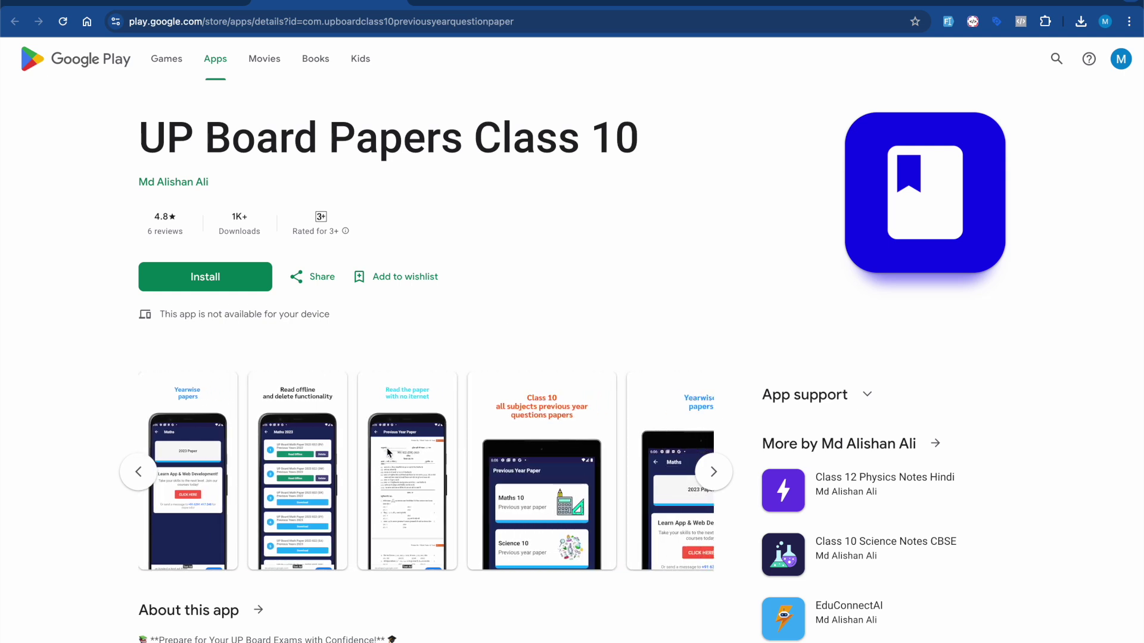
scroll(388, 453, right, 3)
scroll(342, 471, down, 1)
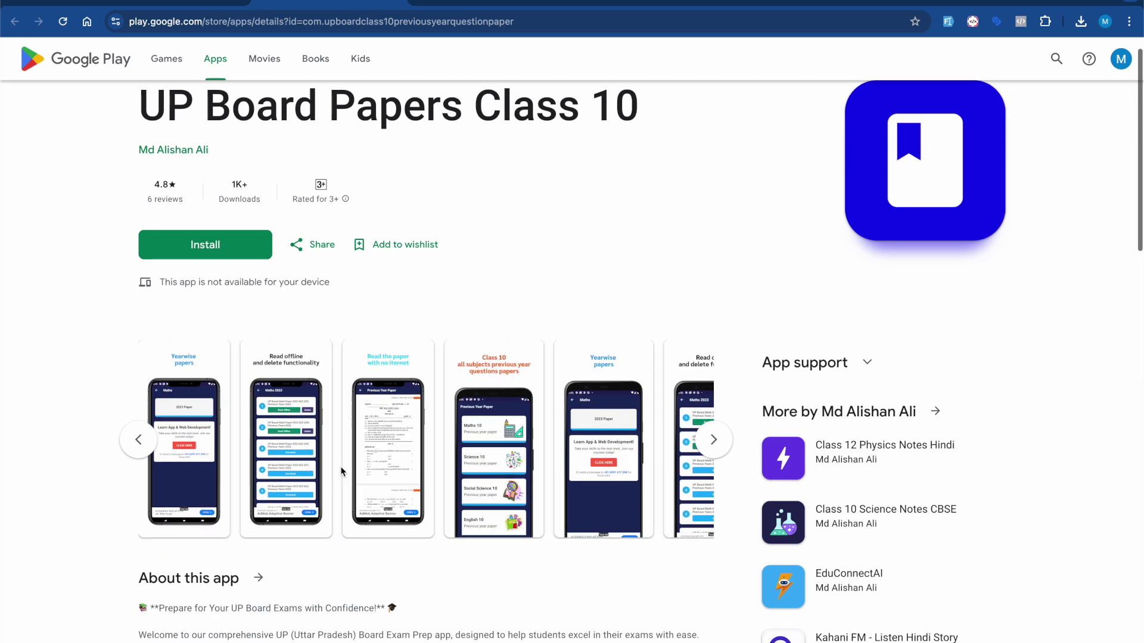
click(198, 460)
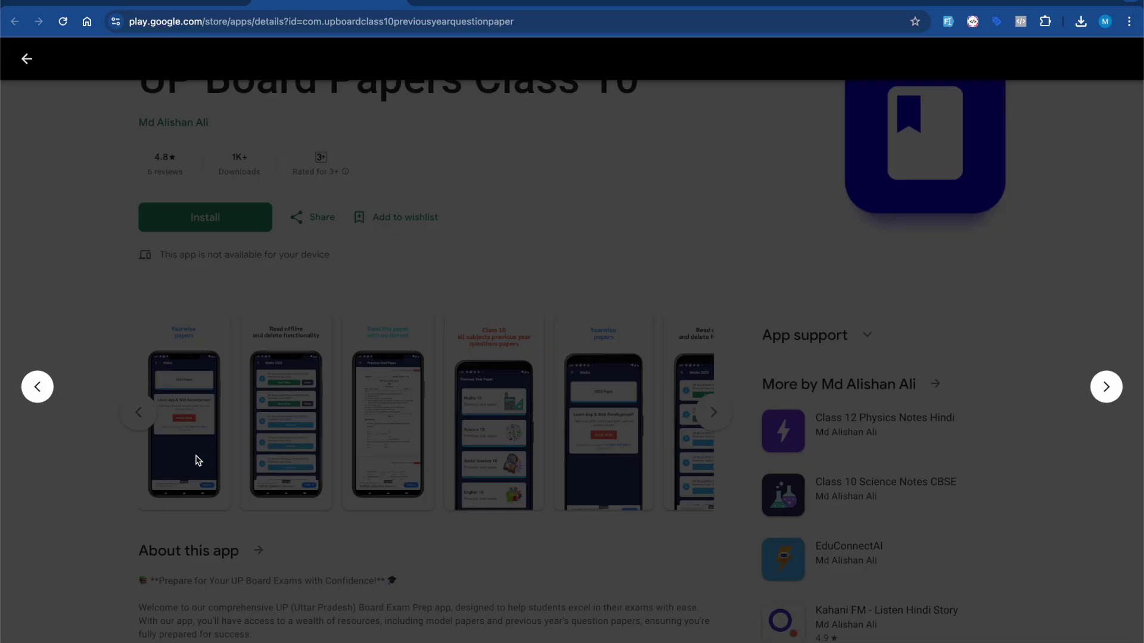
click(359, 298)
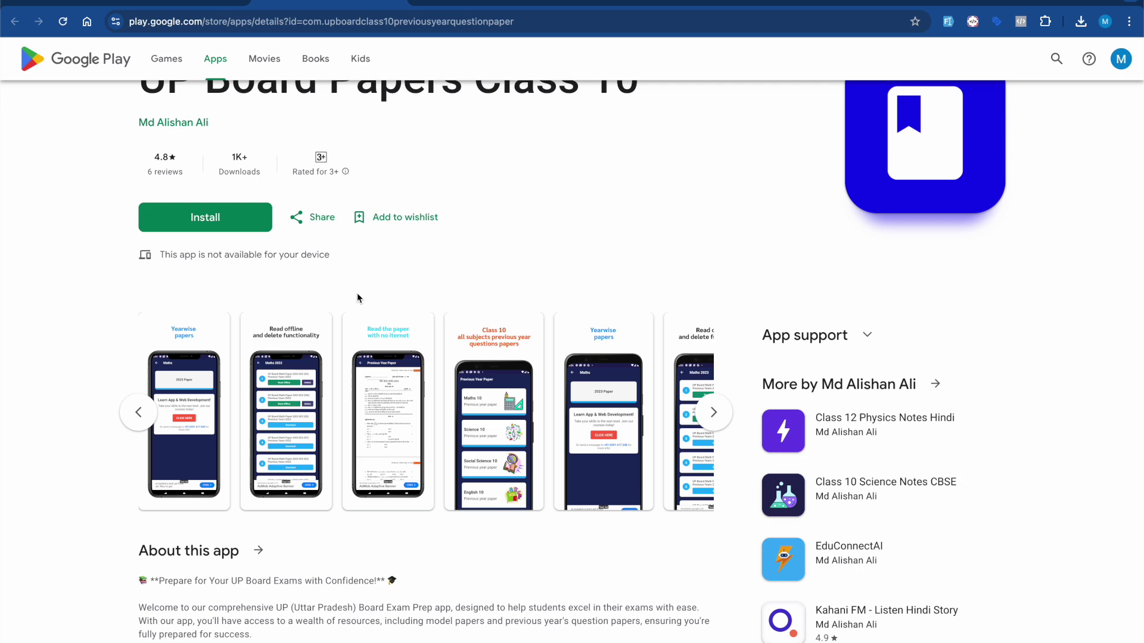
- Jump to the next 'Load' match in the template gallery, browse the business templates, and return to Google Play
click(612, 4)
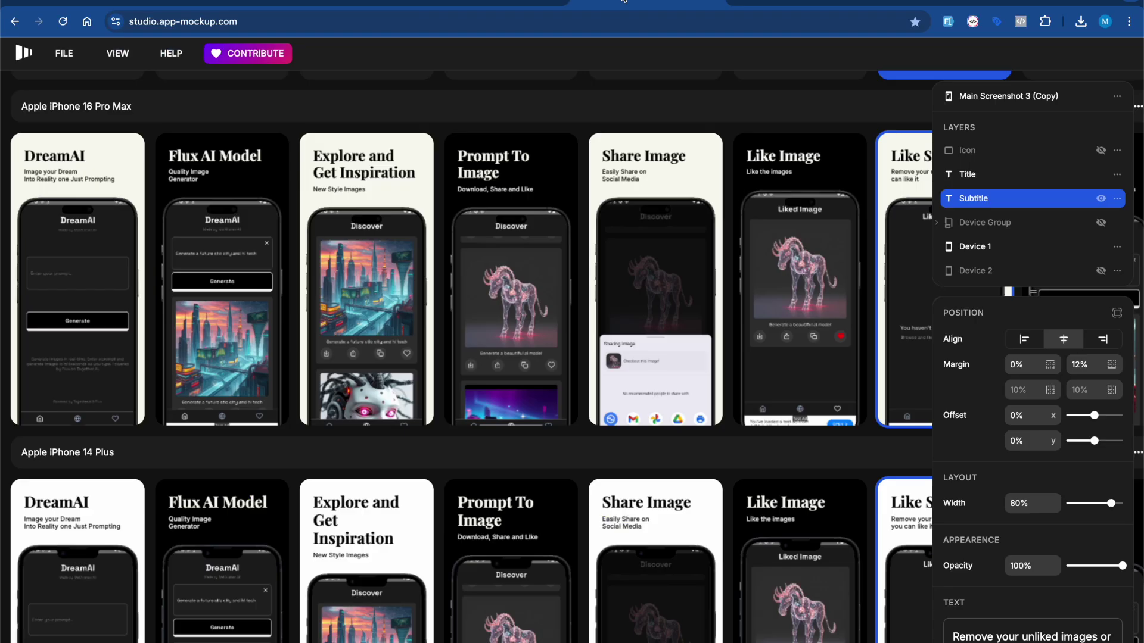
click(772, 4)
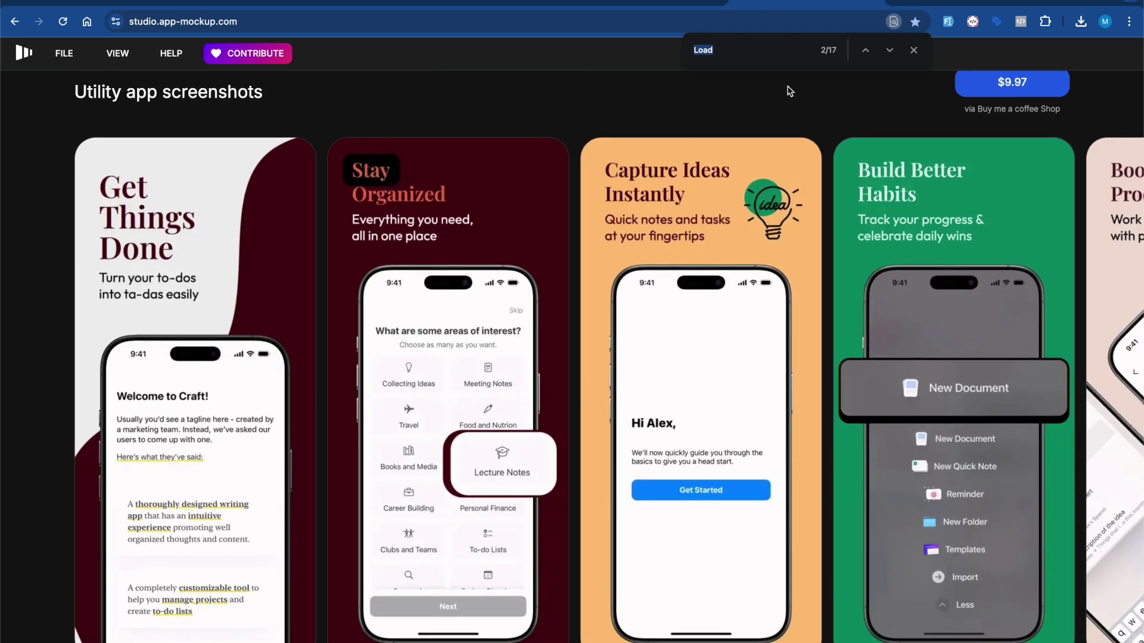
key(Return)
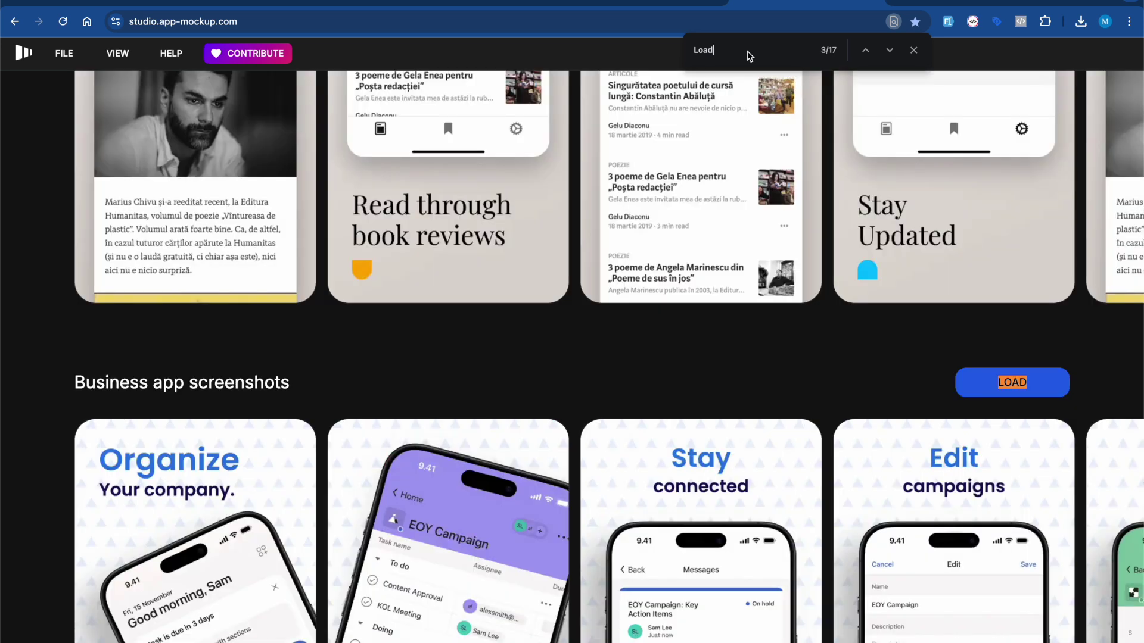
scroll(620, 274, down, 5)
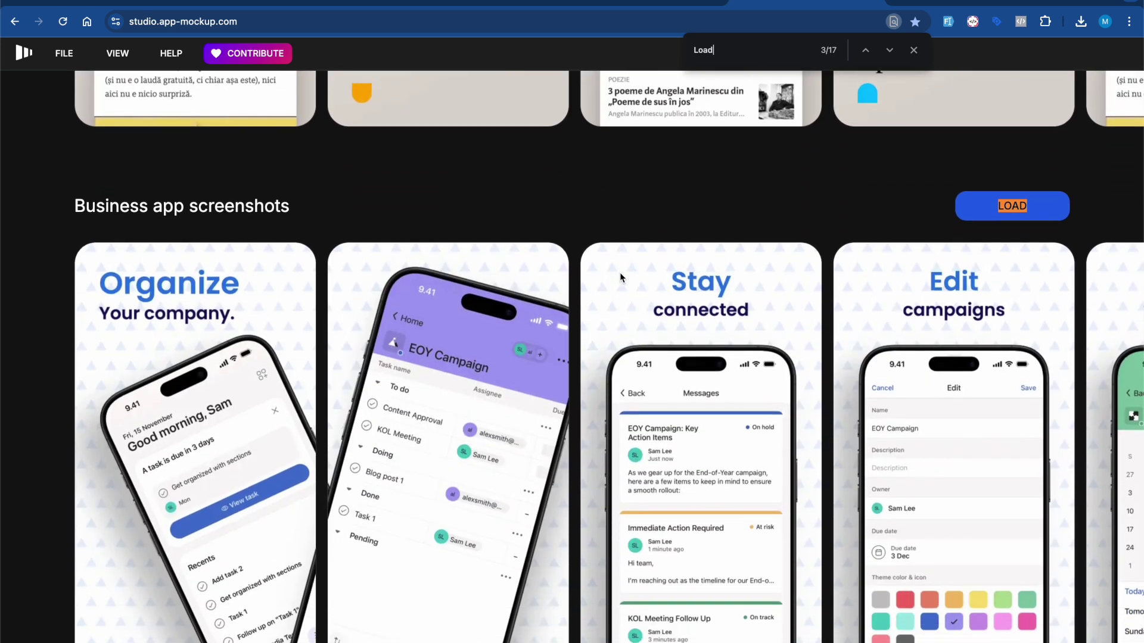
scroll(648, 412, right, 8)
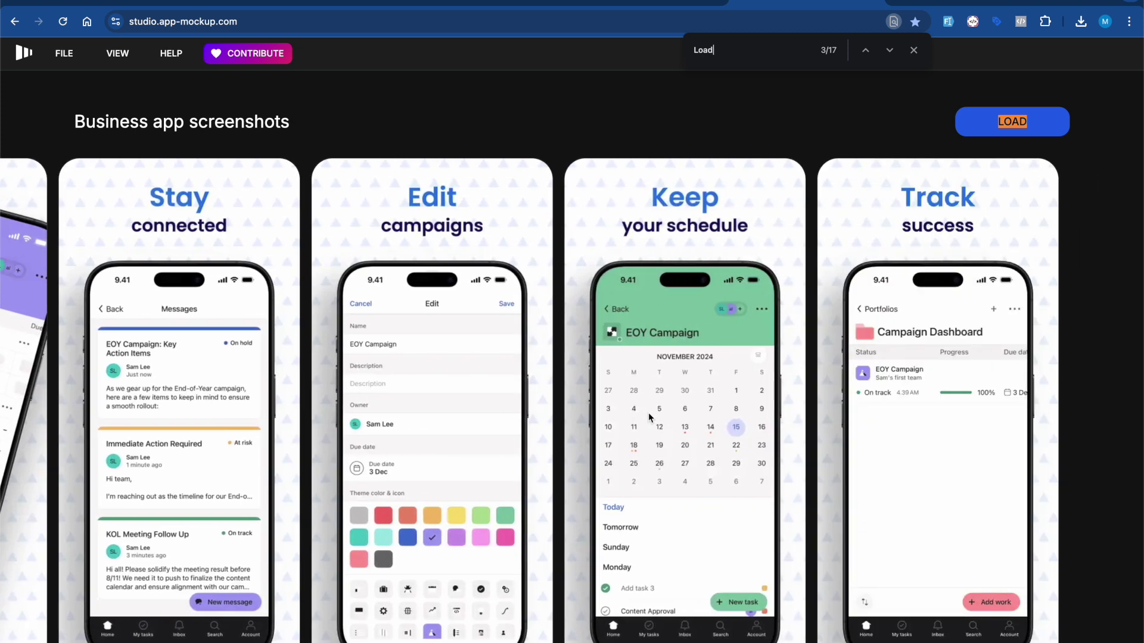
scroll(649, 417, left, 10)
scroll(694, 420, down, 2)
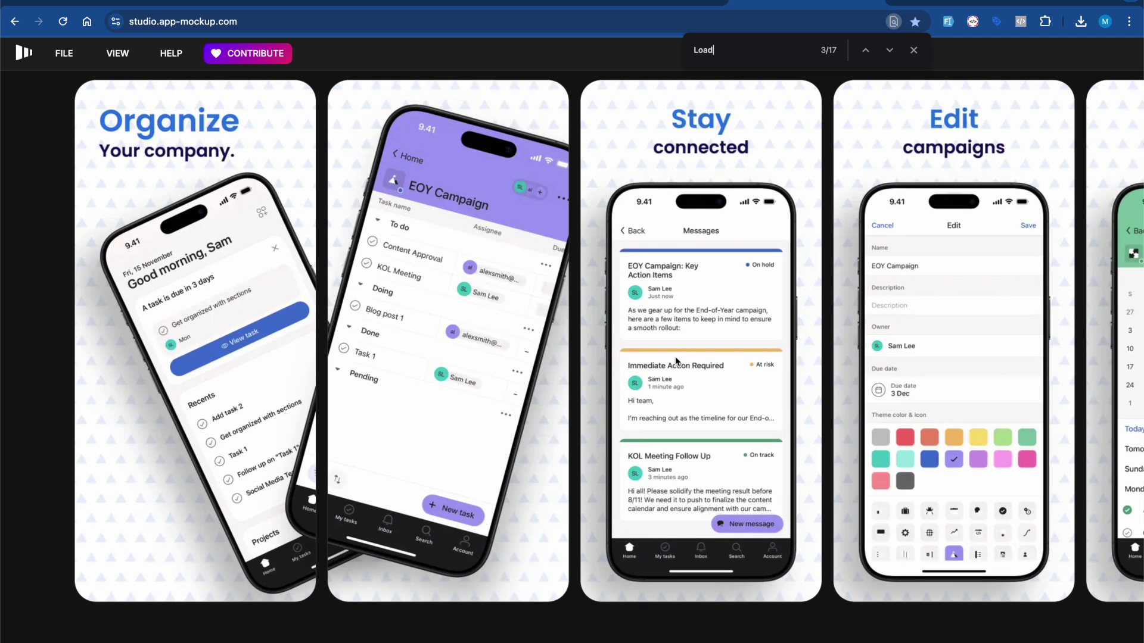
click(351, 2)
- Browse the UP Board Papers screenshot carousel, view one full-size, then return to the DreamAI editor
scroll(391, 321, down, 1)
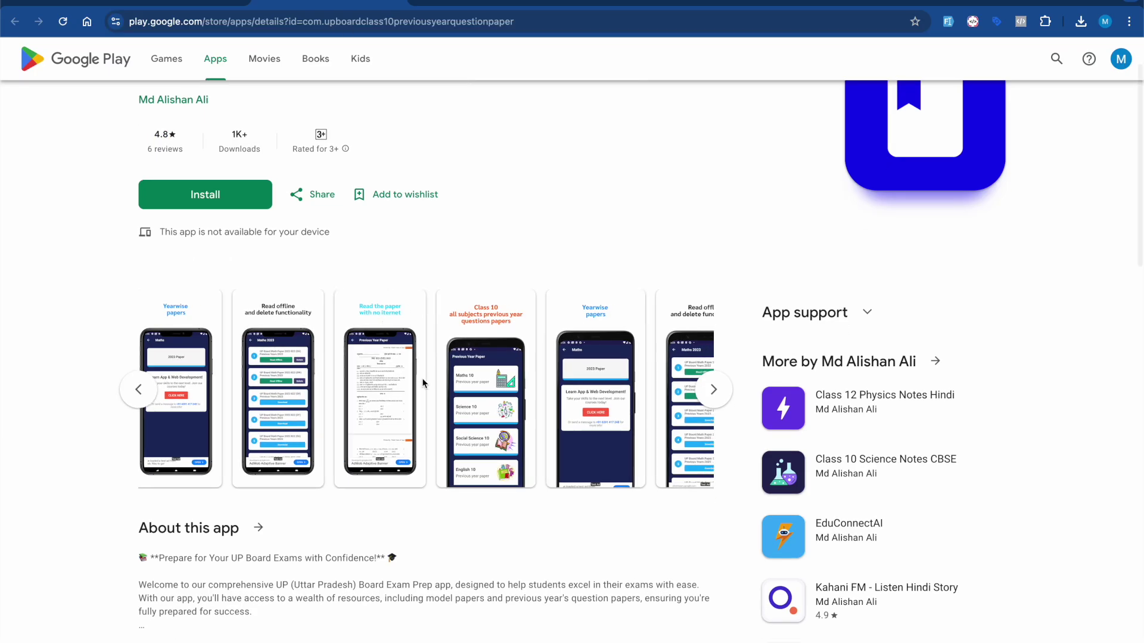
scroll(416, 375, left, 2)
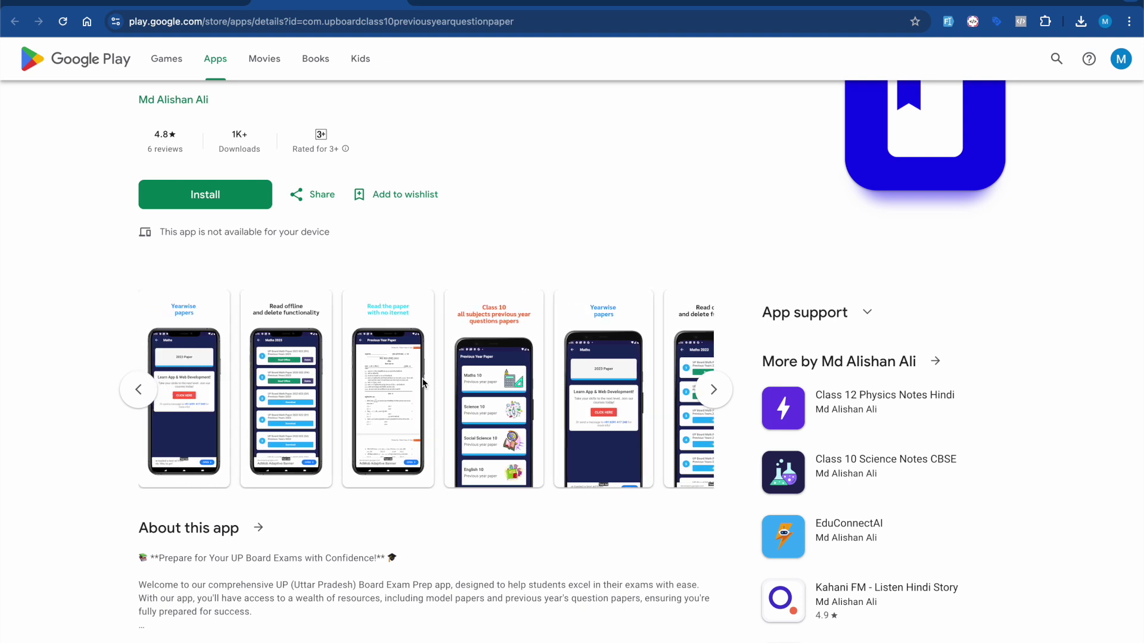
scroll(423, 382, right, 3)
scroll(424, 382, up, 1)
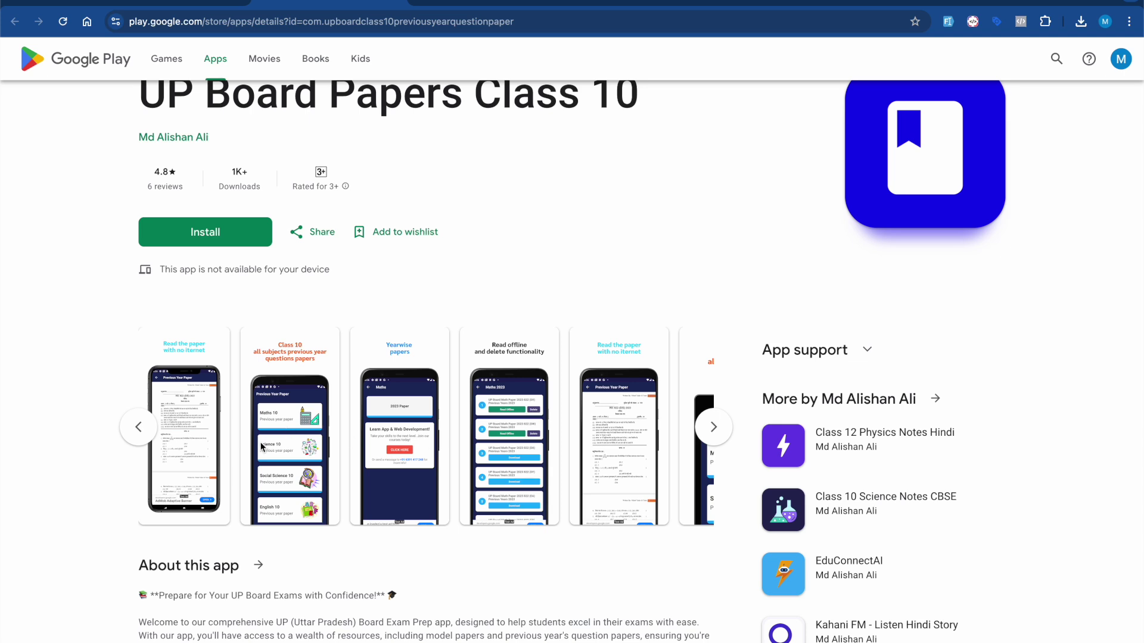
scroll(274, 449, right, 2)
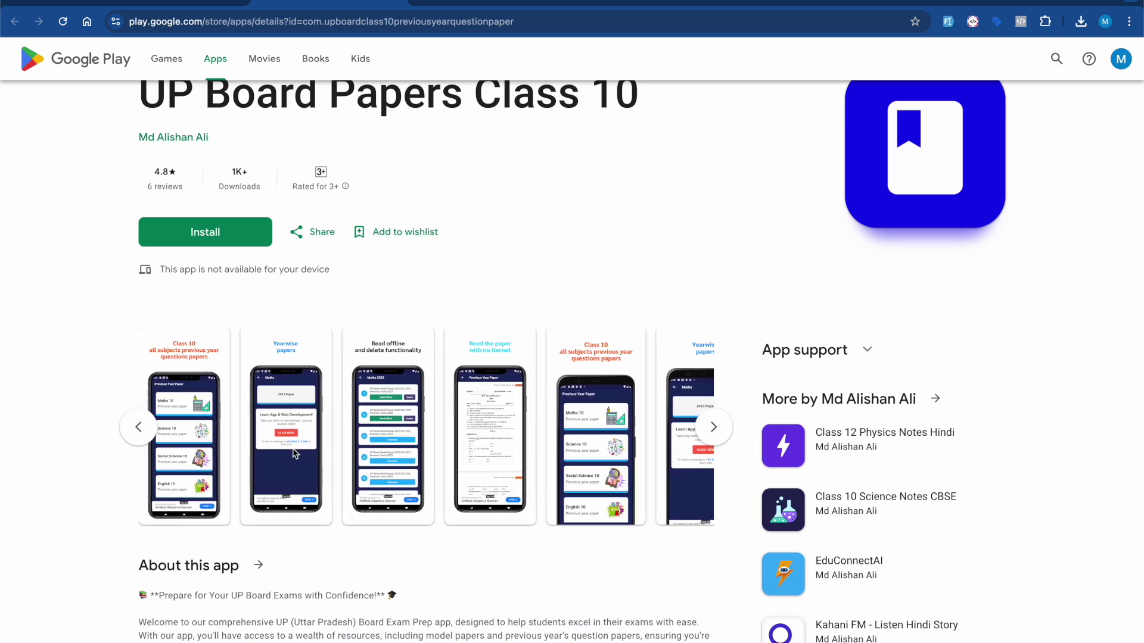
scroll(213, 468, left, 2)
click(184, 403)
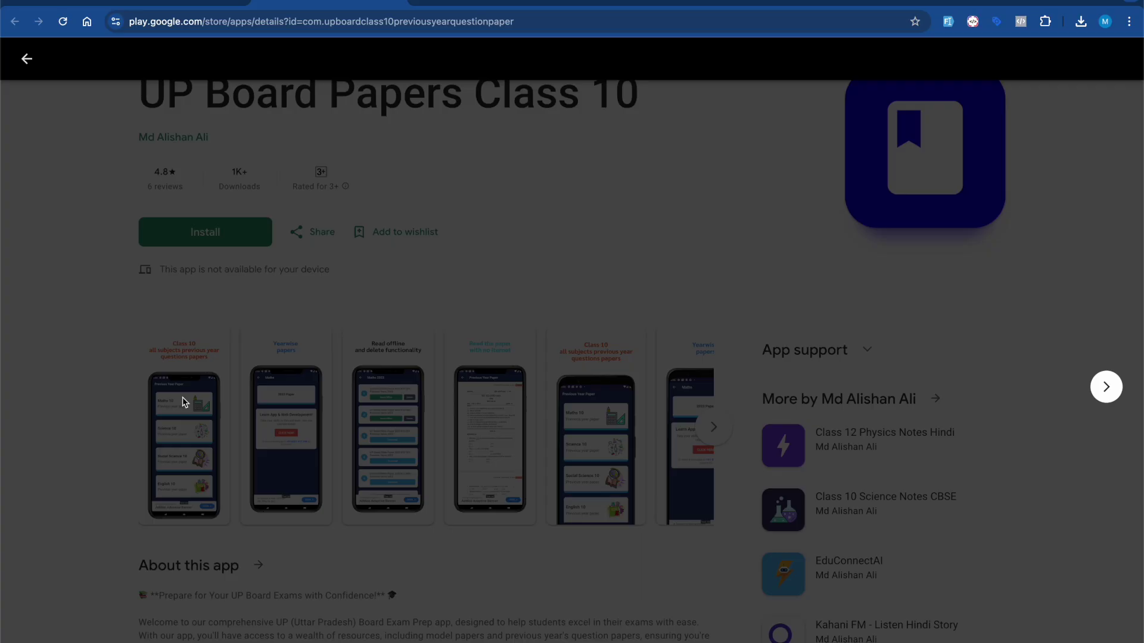
click(156, 305)
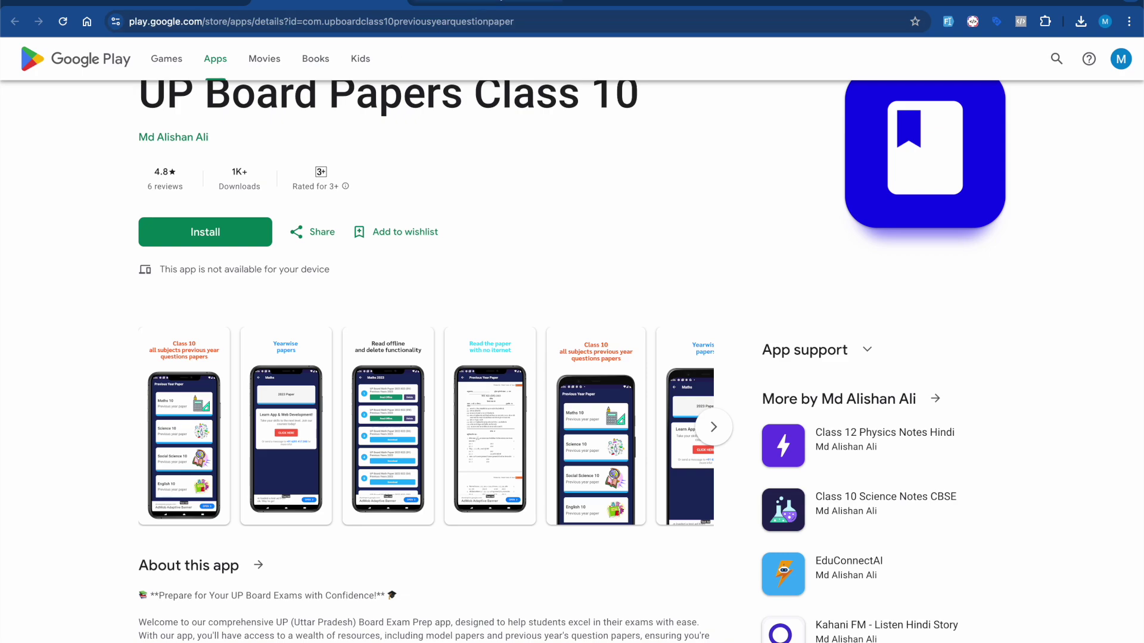
click(146, 3)
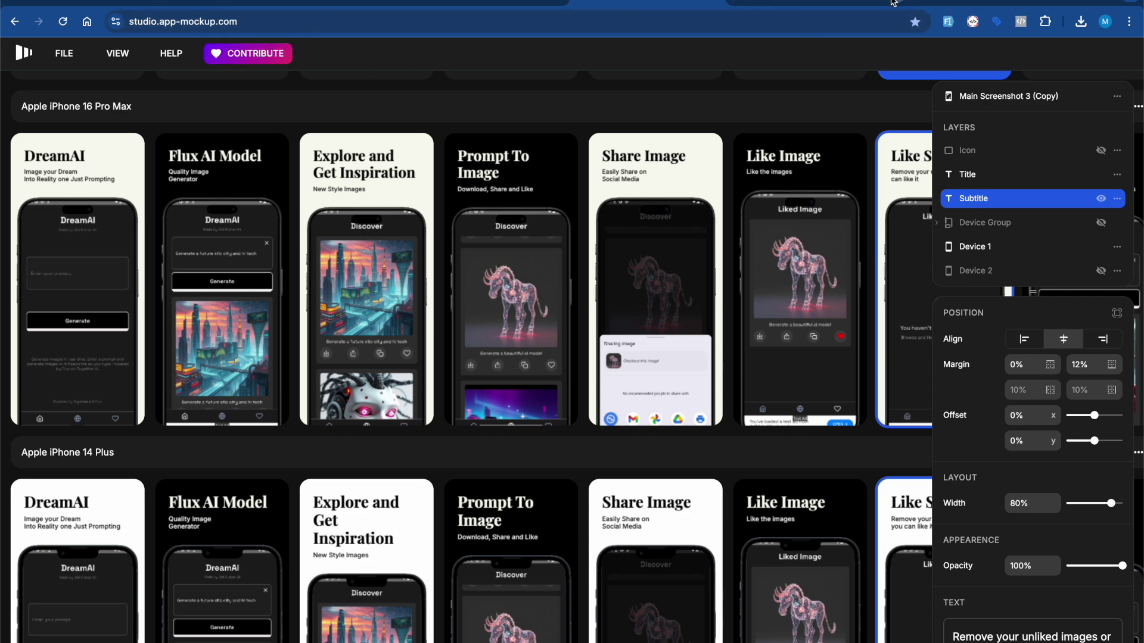
- Search Google in a new tab for 'app mock' and scroll down the results
key(ctrl+t)
text(app mockeup studio)
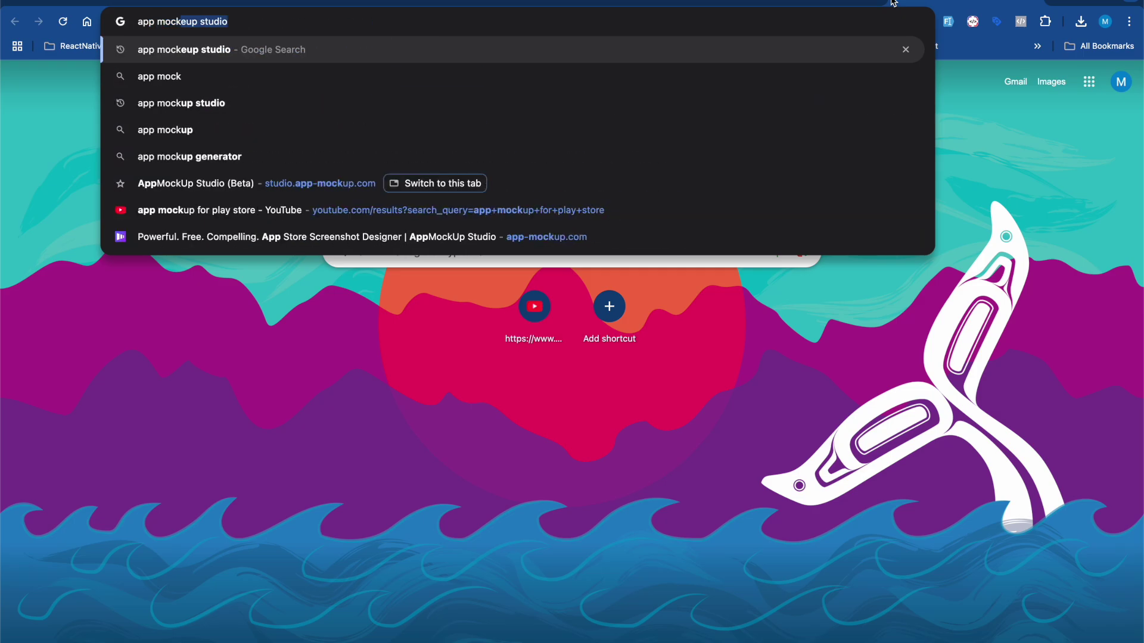
key(Return)
scroll(417, 286, down, 1)
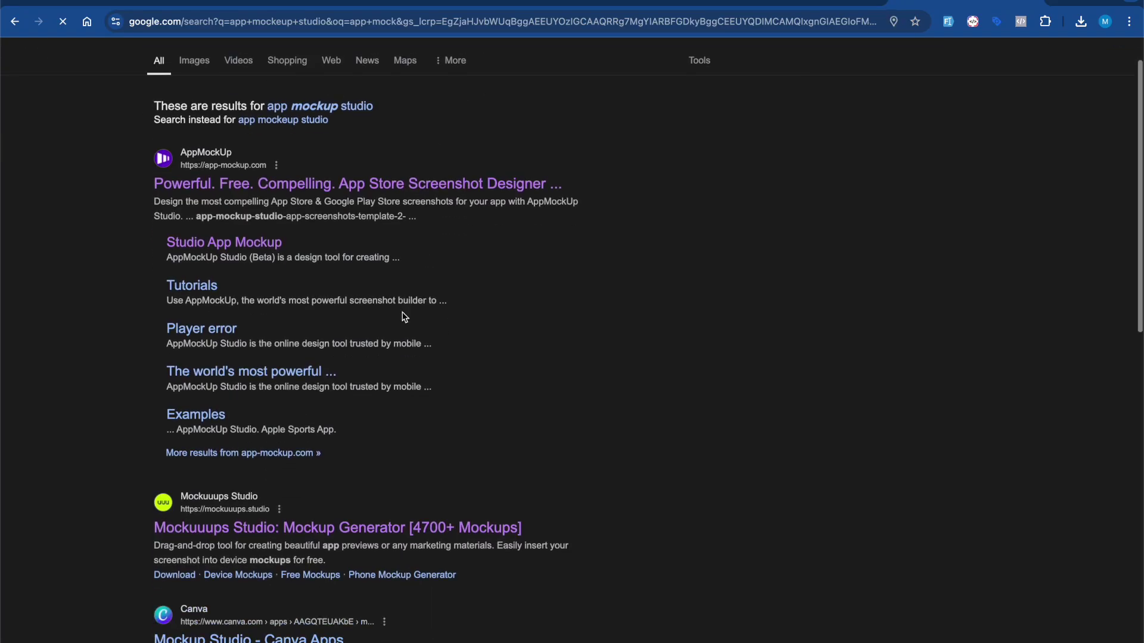
scroll(390, 356, down, 5)
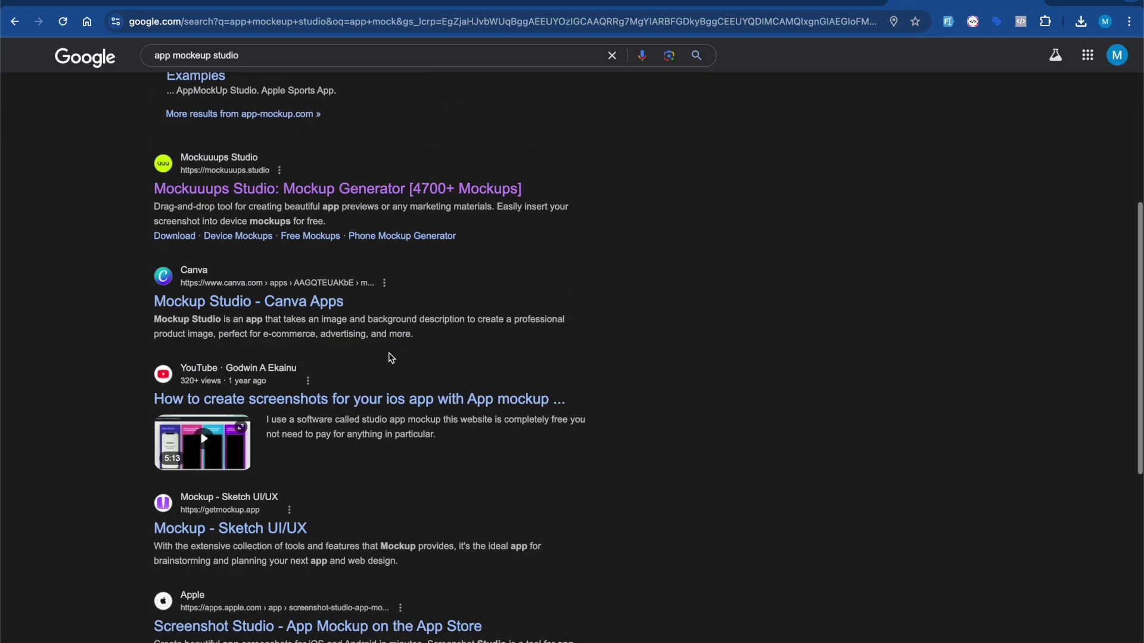
scroll(390, 357, down, 8)
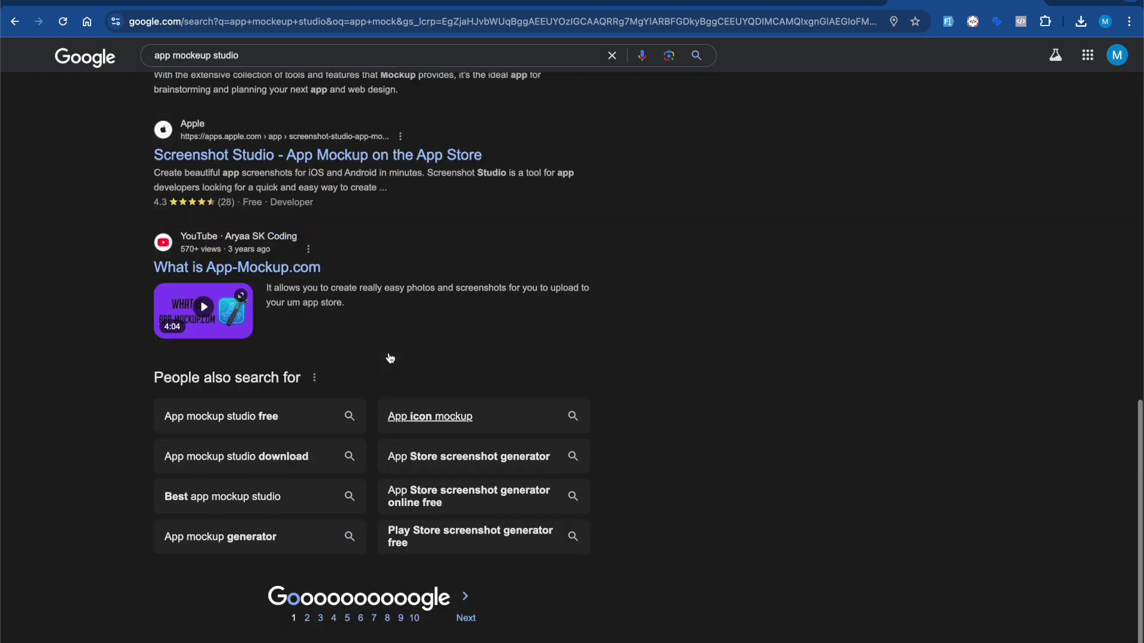
- Scroll back through the search results, then clear the windows away to show the desktop
scroll(390, 358, up, 7)
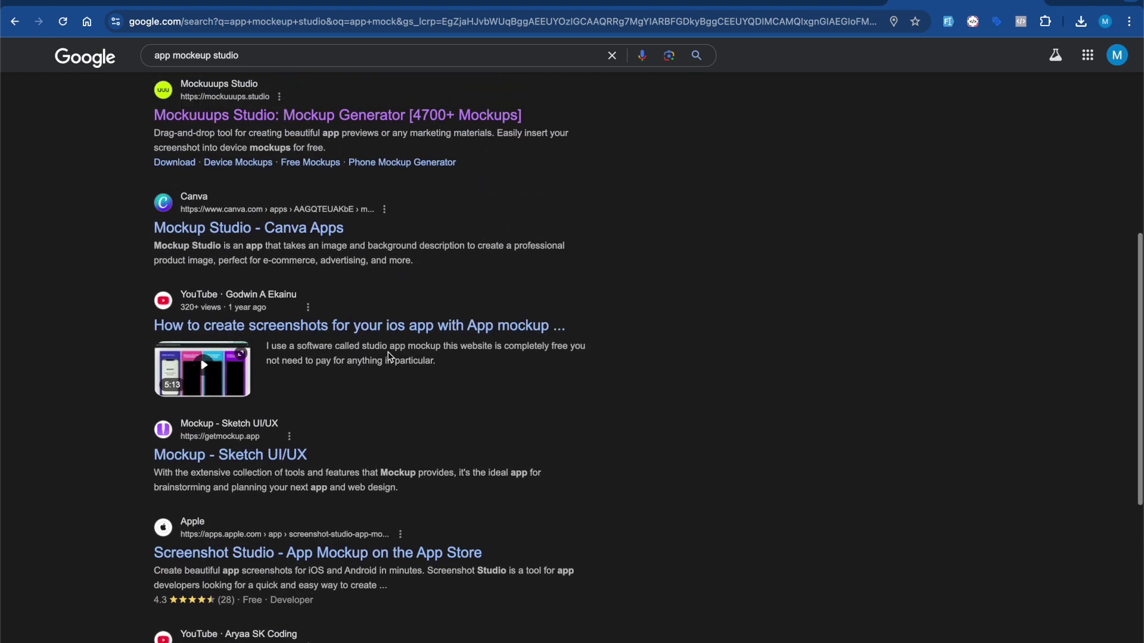
scroll(389, 356, up, 4)
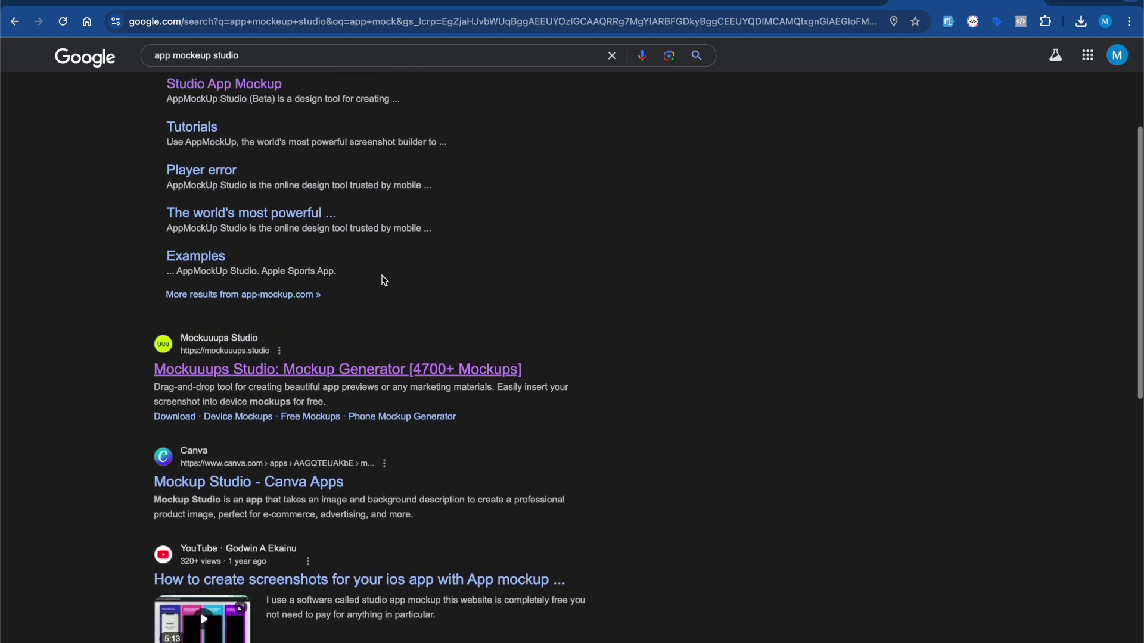
scroll(384, 280, up, 4)
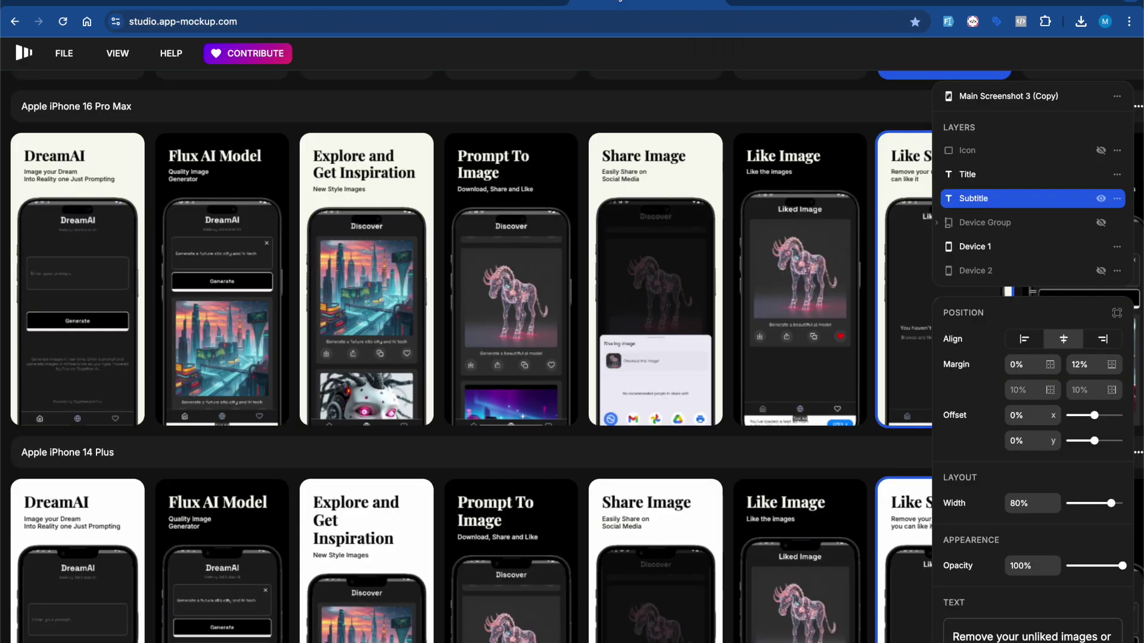
scroll(279, 435, down, 2)
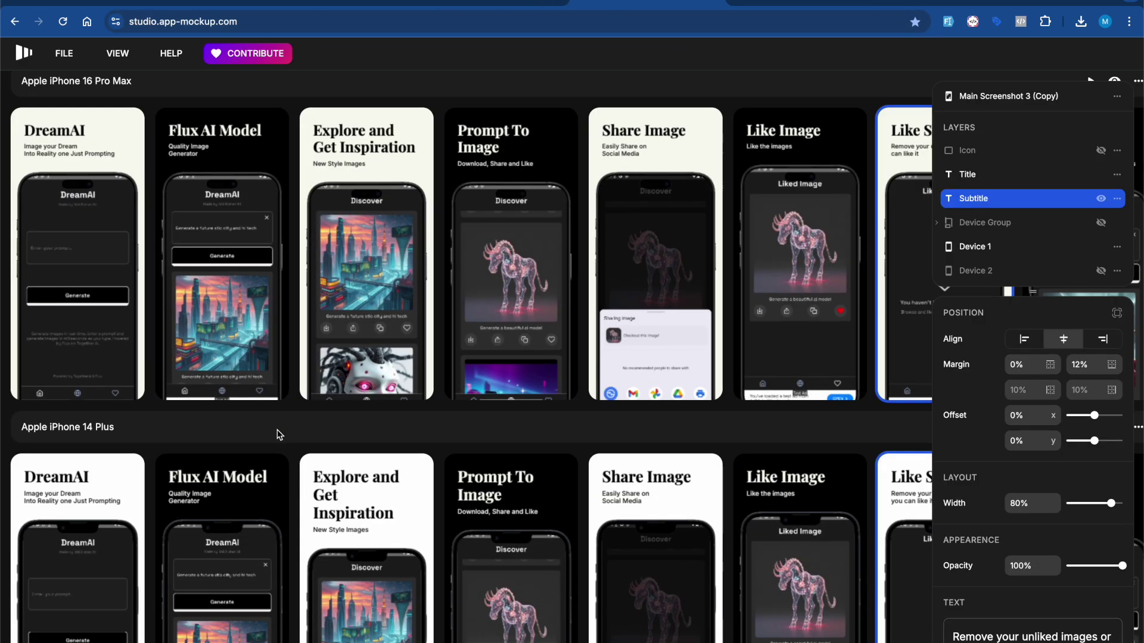
scroll(279, 435, down, 2)
scroll(280, 435, up, 3)
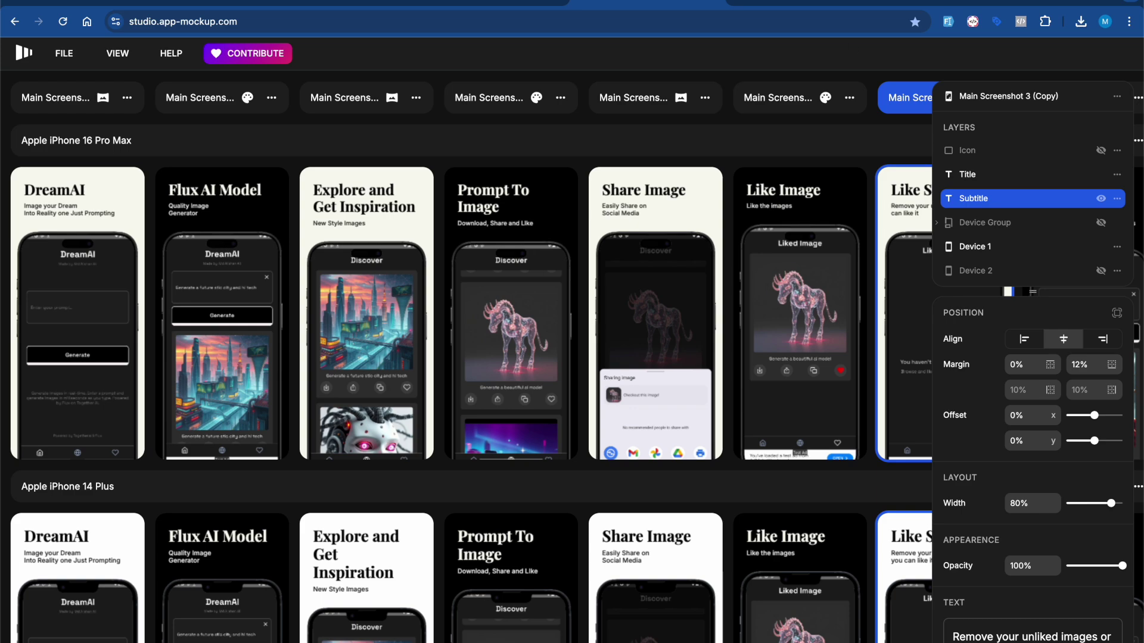
key(F11)
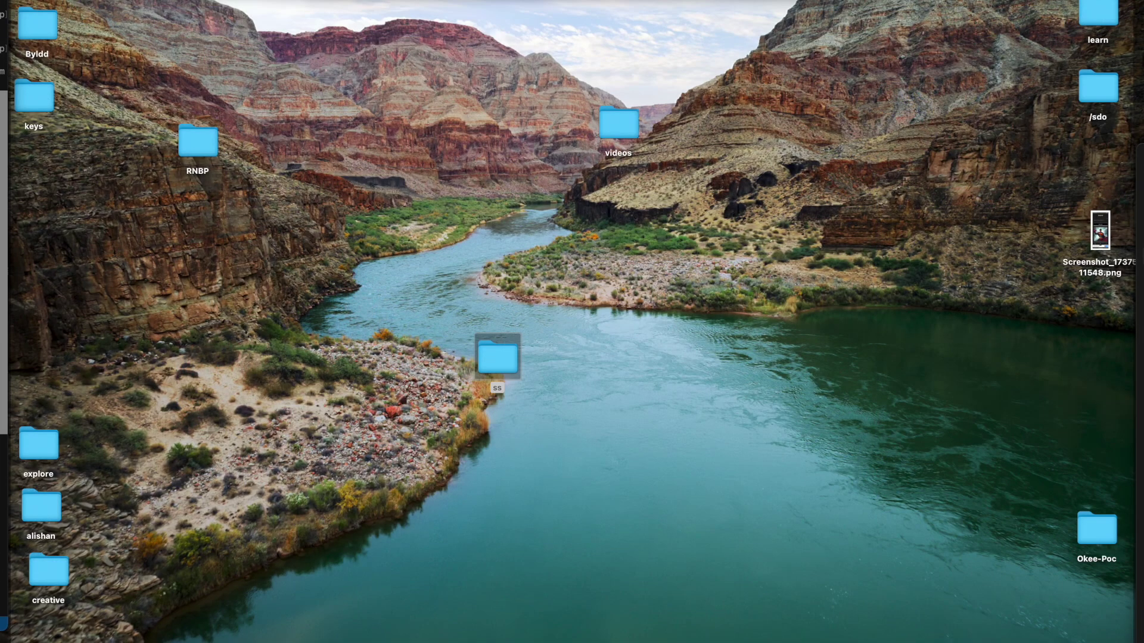
- Preview Screenshot_1737511272.png from the ss folder, then bring the mockup editor back and scroll it
double_click(502, 354)
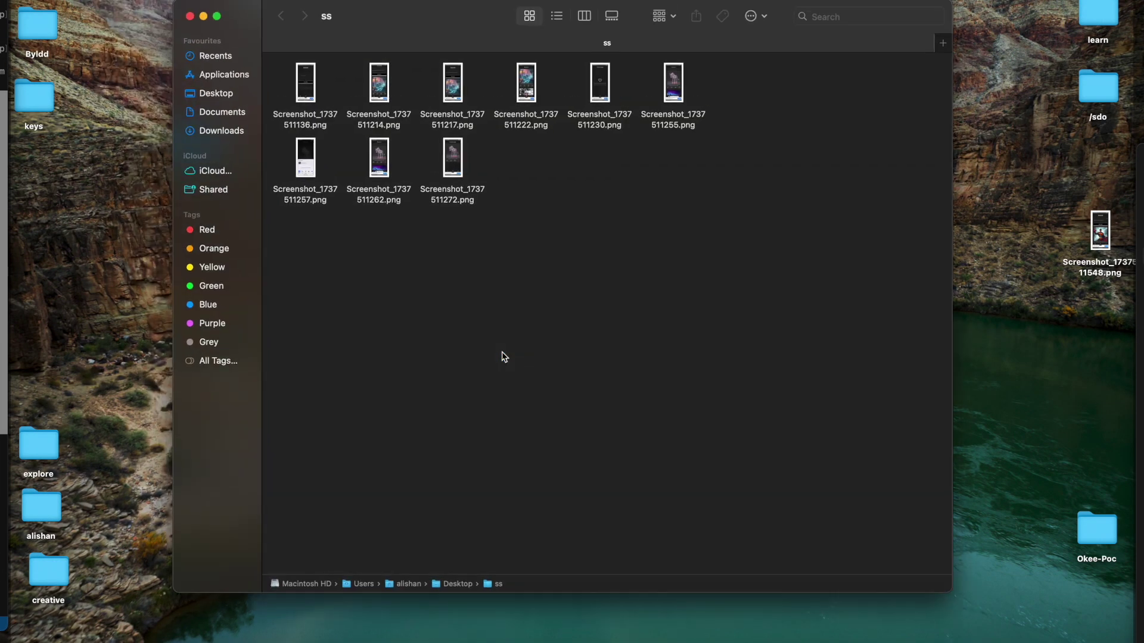
double_click(453, 158)
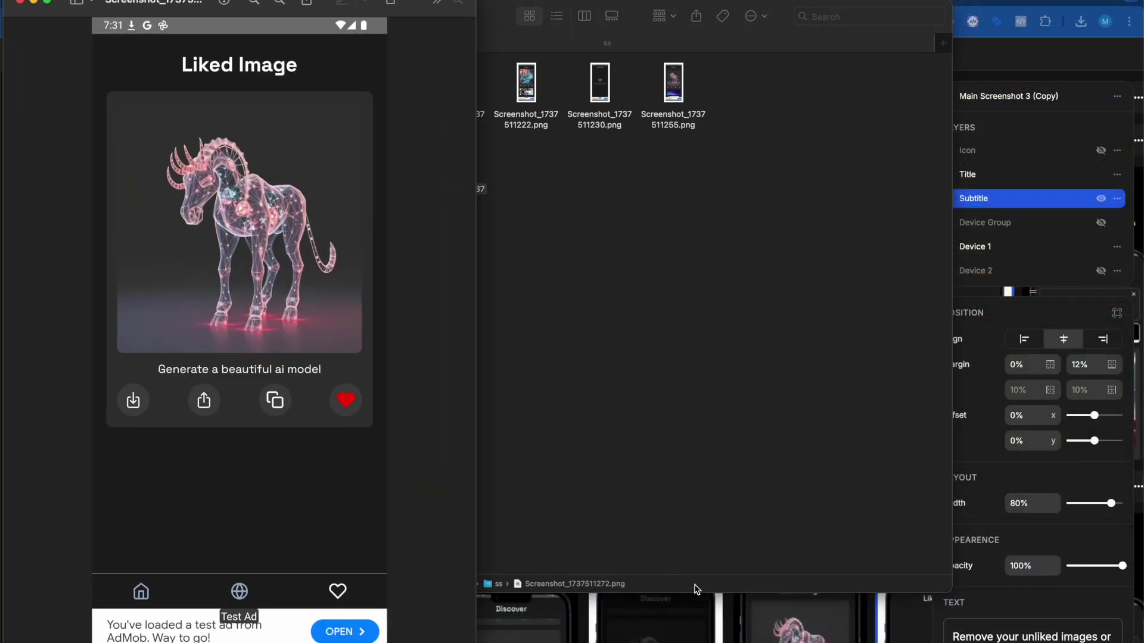
click(697, 630)
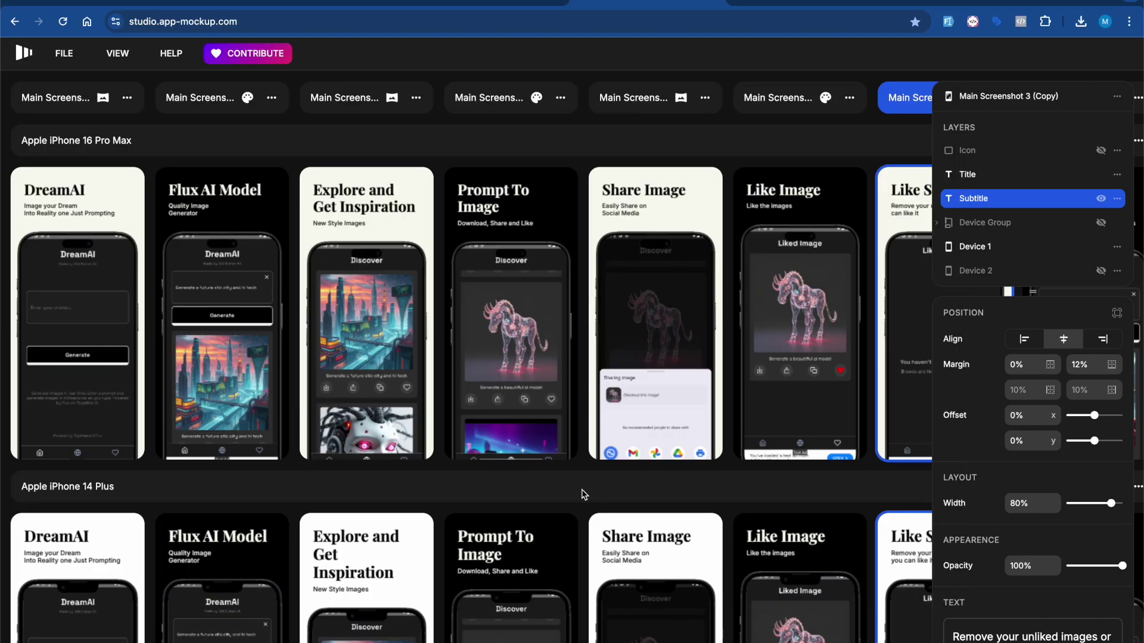
scroll(450, 453, right, 10)
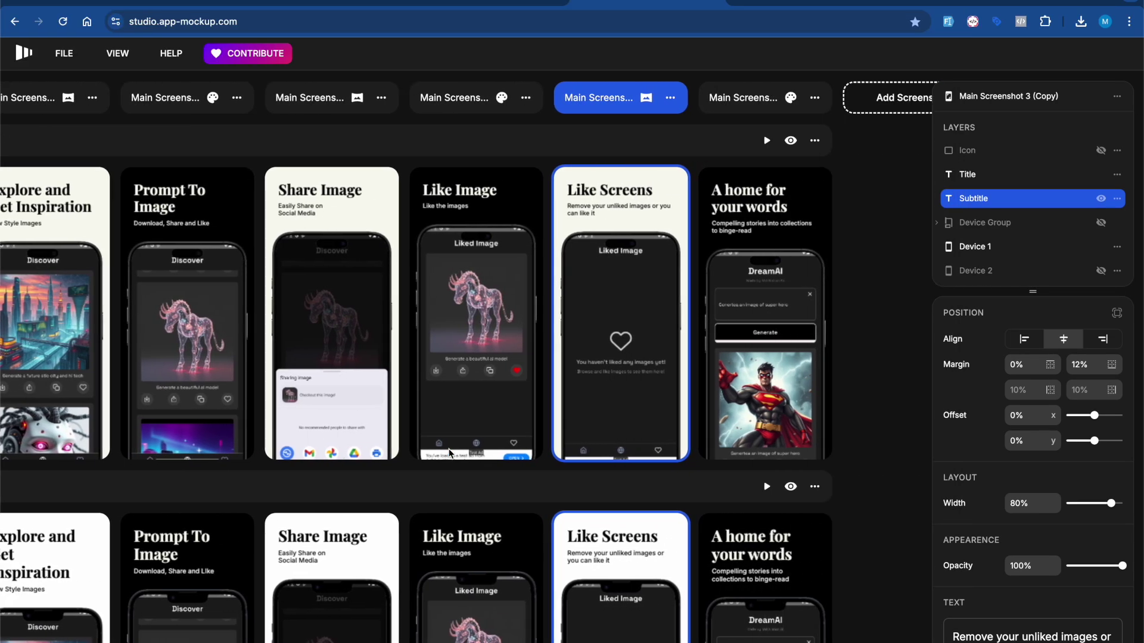
scroll(584, 337, left, 5)
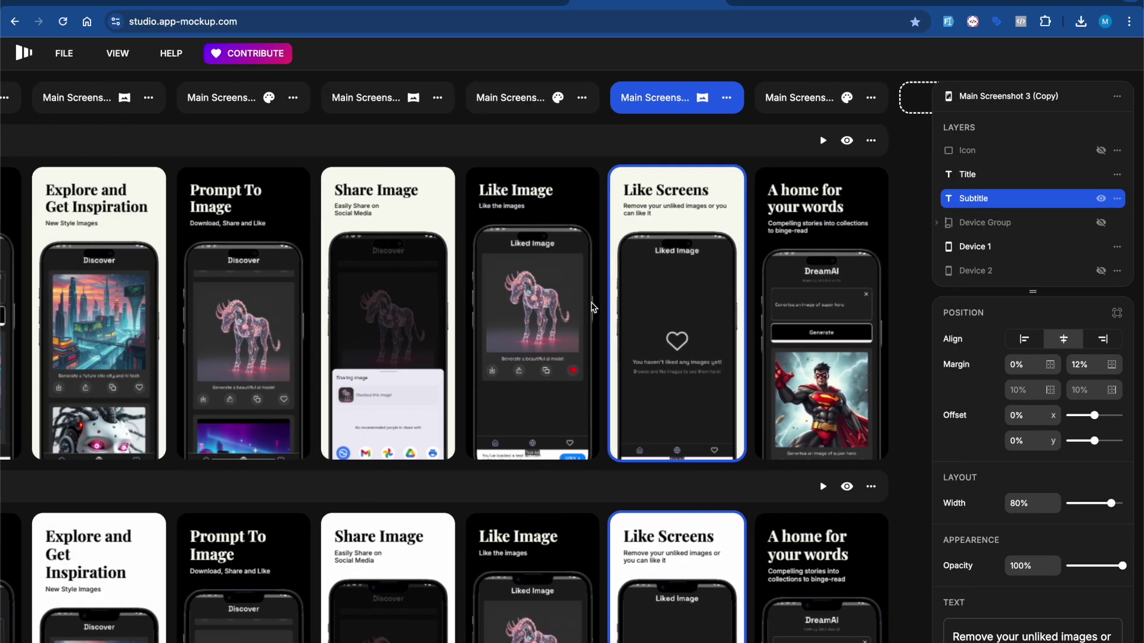
scroll(593, 307, right, 6)
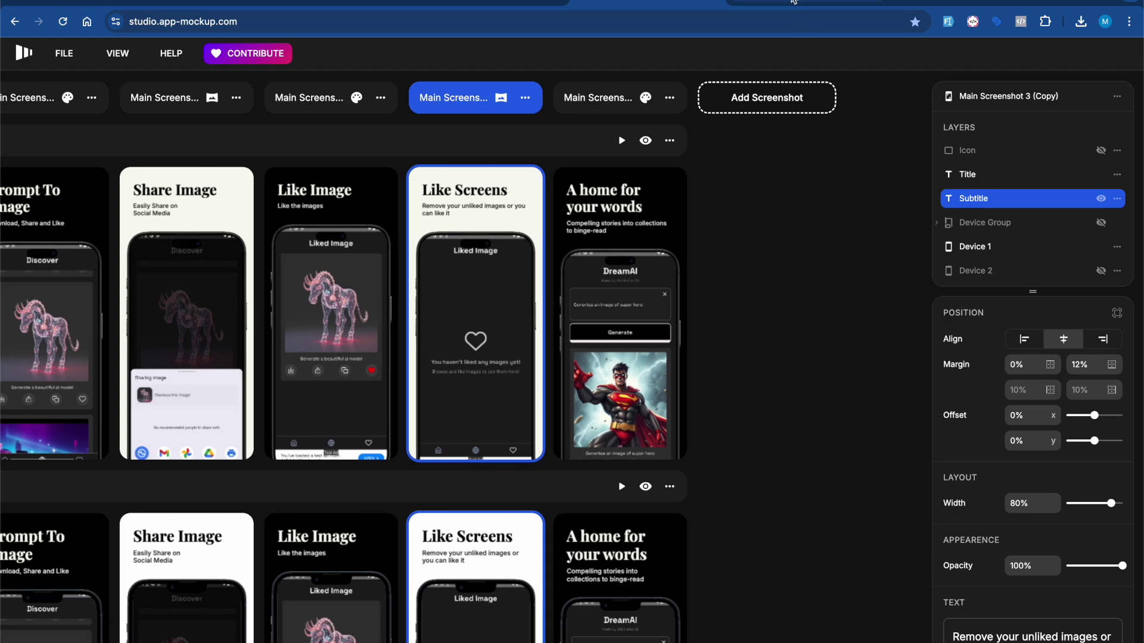
click(792, 1)
- Scroll back up the template gallery and focus, then deselect, the web address
scroll(651, 332, up, 3)
scroll(651, 337, down, 15)
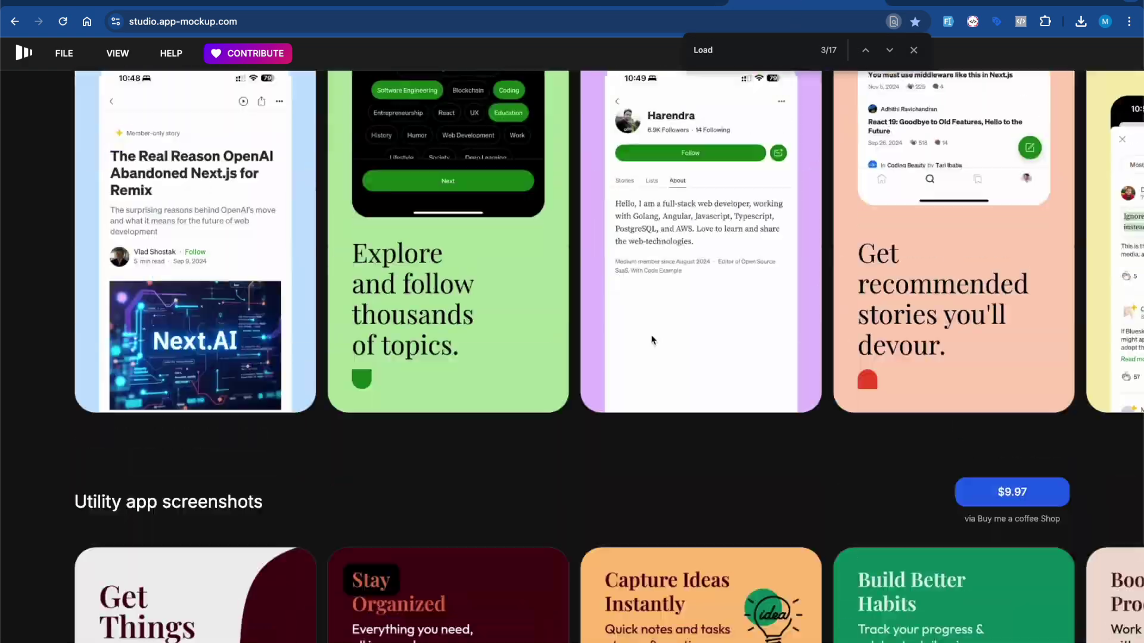
scroll(651, 339, up, 14)
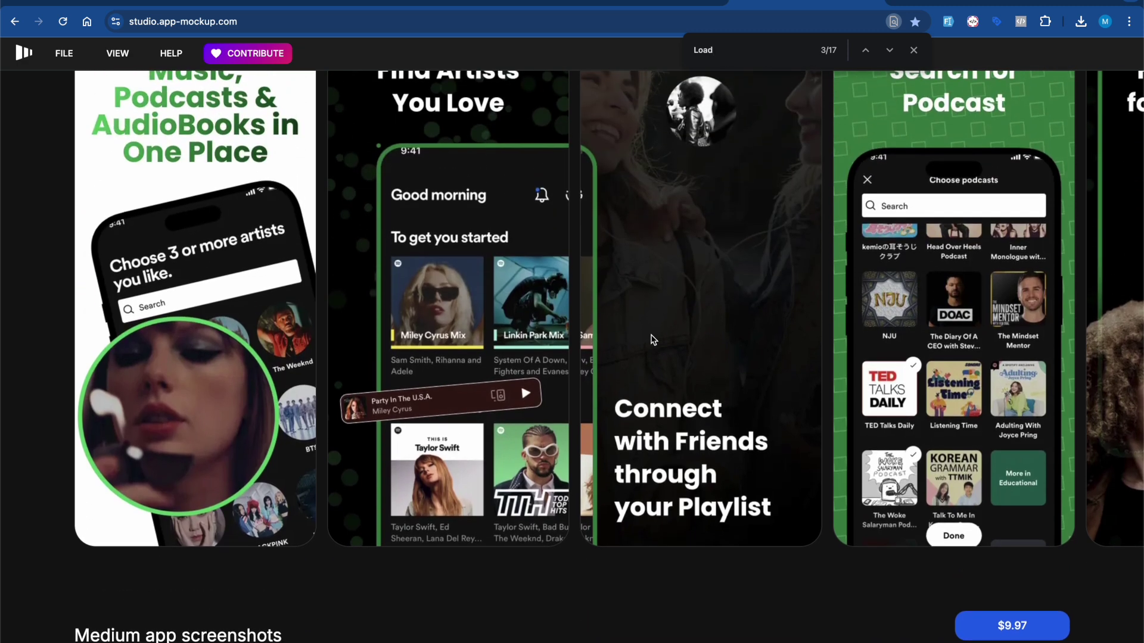
scroll(653, 340, up, 4)
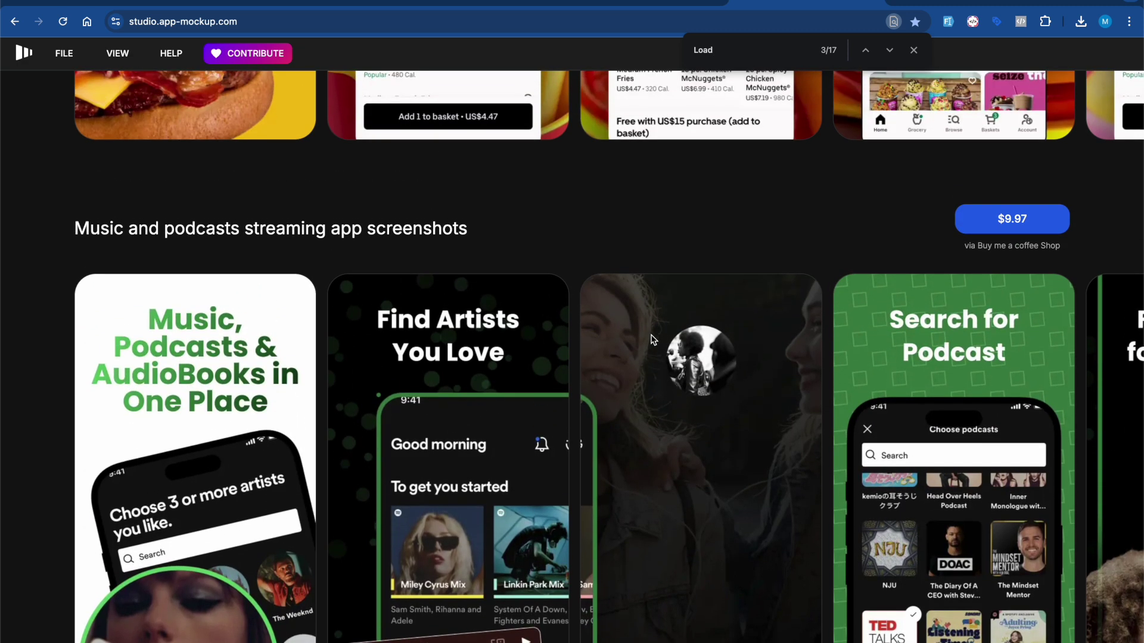
scroll(654, 331, up, 2)
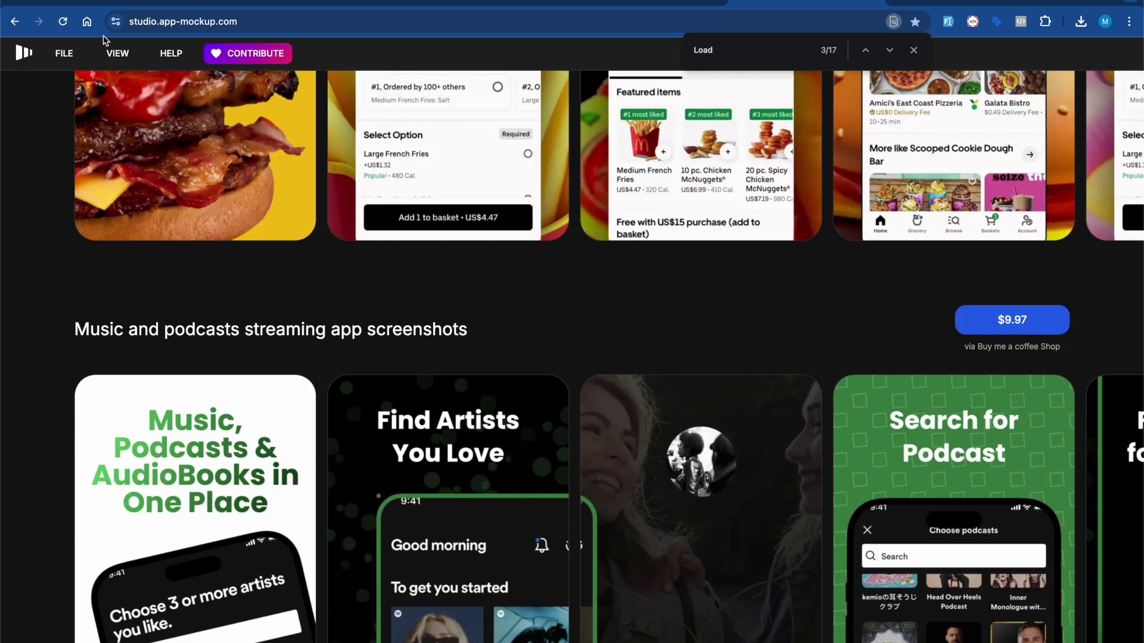
click(165, 22)
click(197, 24)
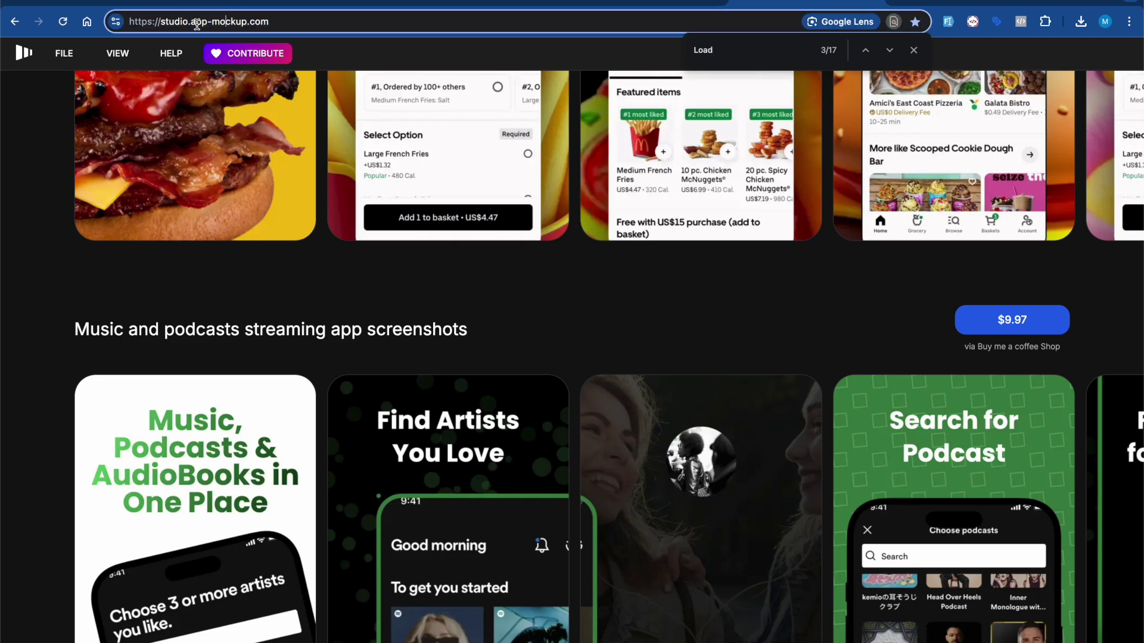
- Step through the 'Load' find matches until the Utility app screenshots section is in view
click(763, 47)
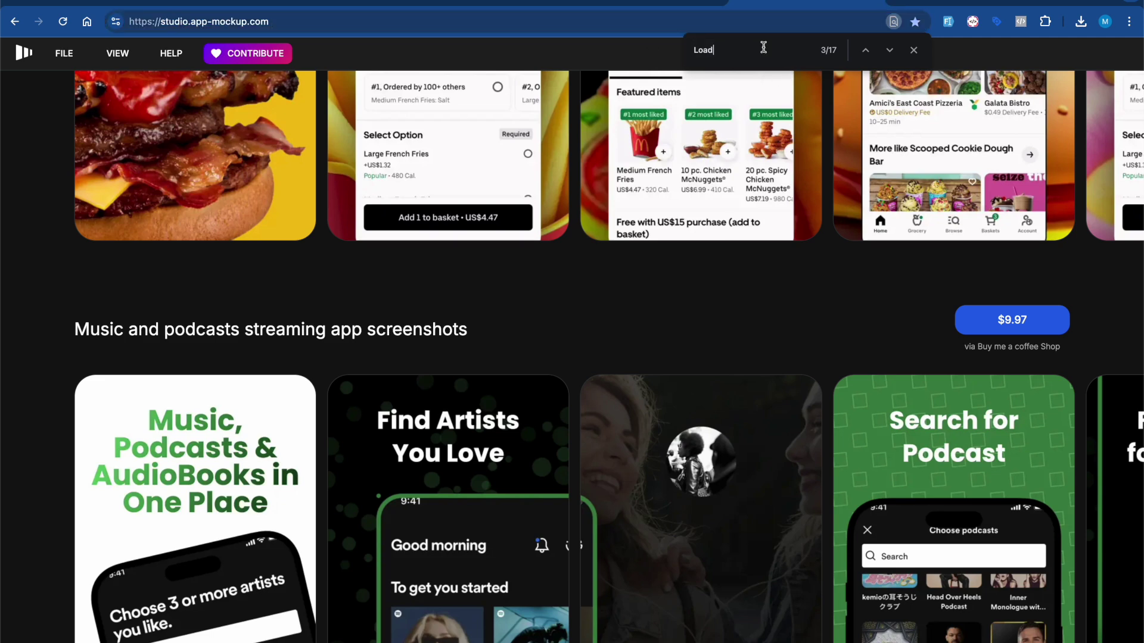
key(Return)
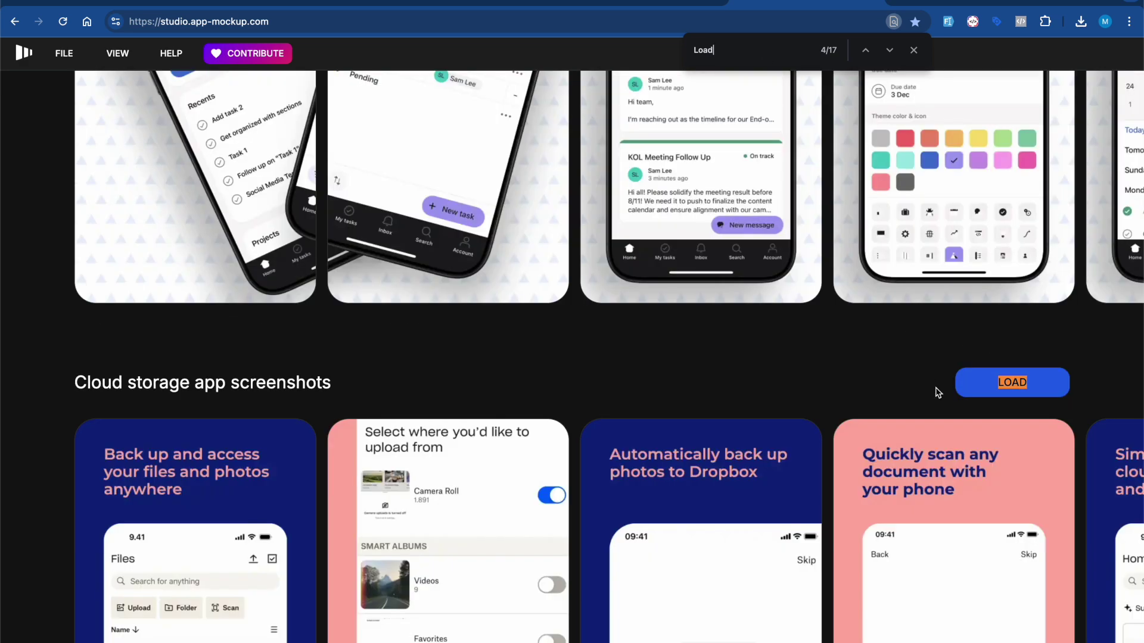
key(Return)
key(Return)
key(Return)
key(Return)
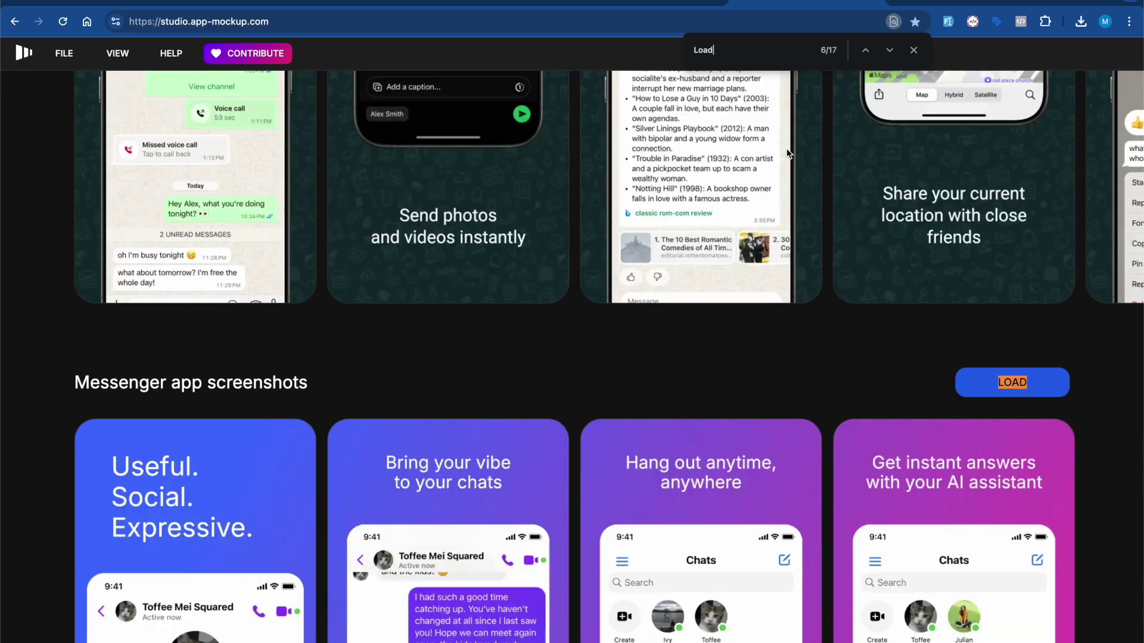
key(Return)
key(Return)
key(Return)
key(Return)
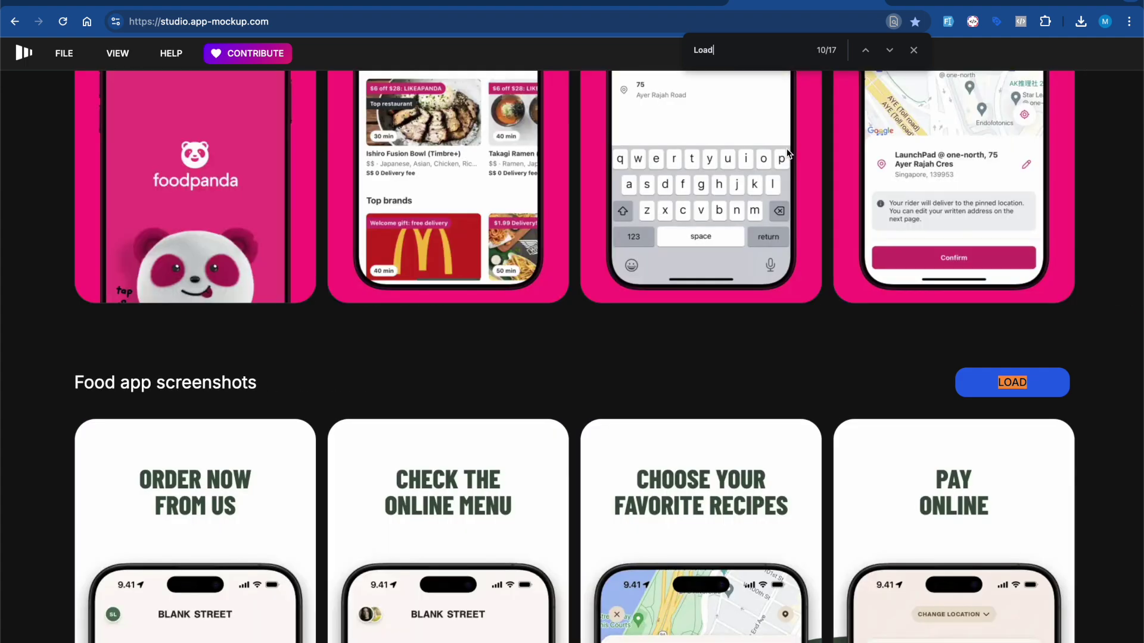
key(Return)
key(Return)
key(Return)
key(Return)
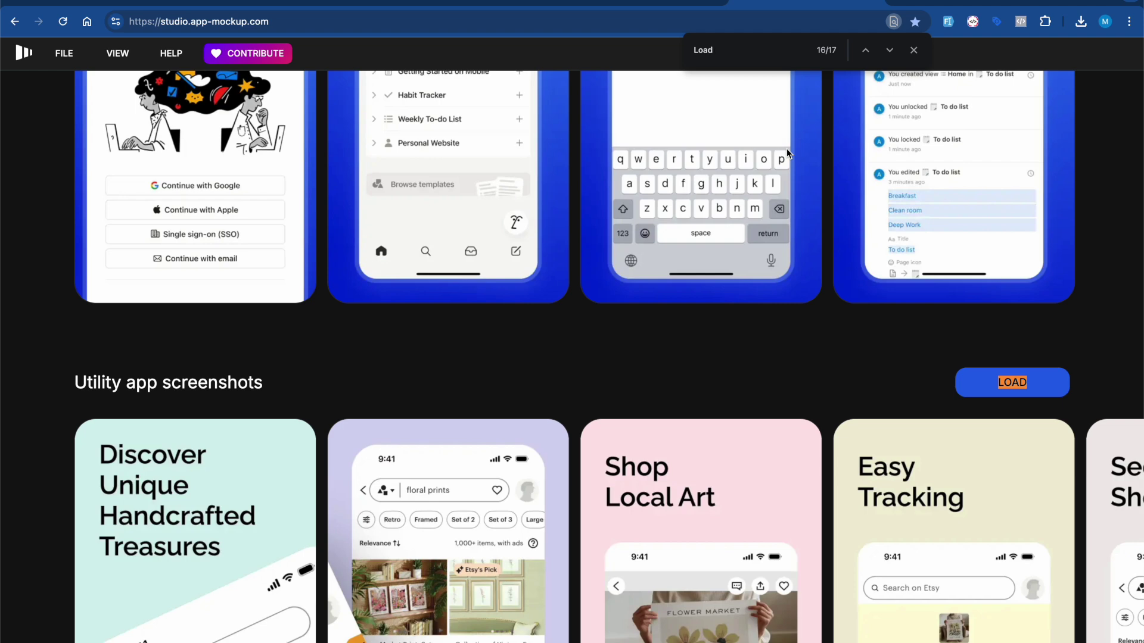
scroll(809, 374, down, 4)
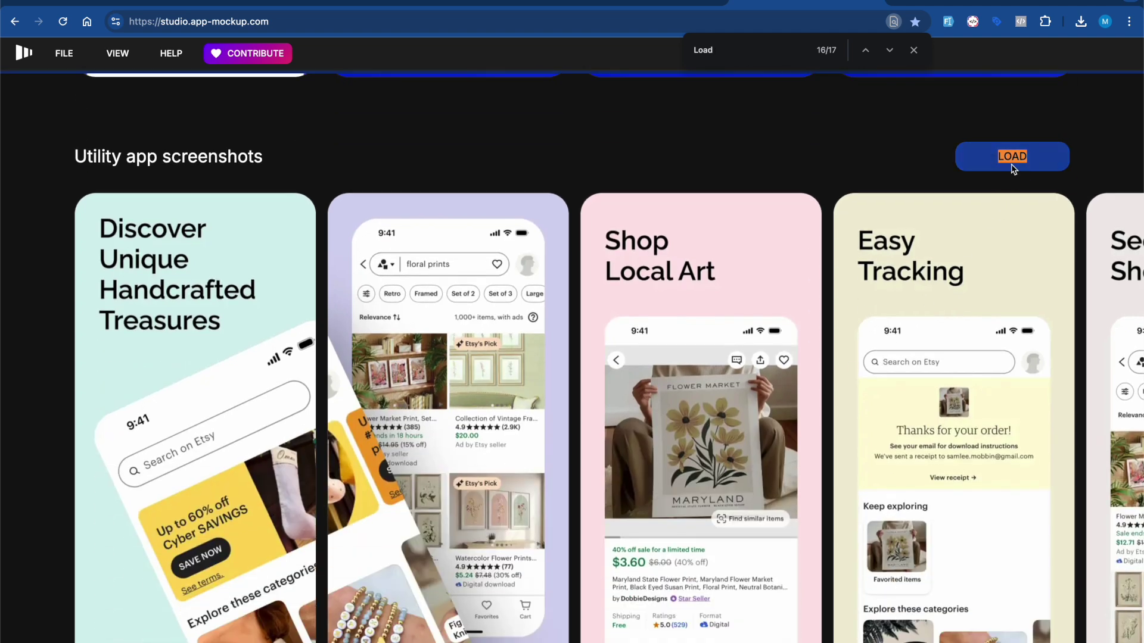
- Load the Utility app screenshots template and inspect its first two screenshots across the device rows
click(1012, 170)
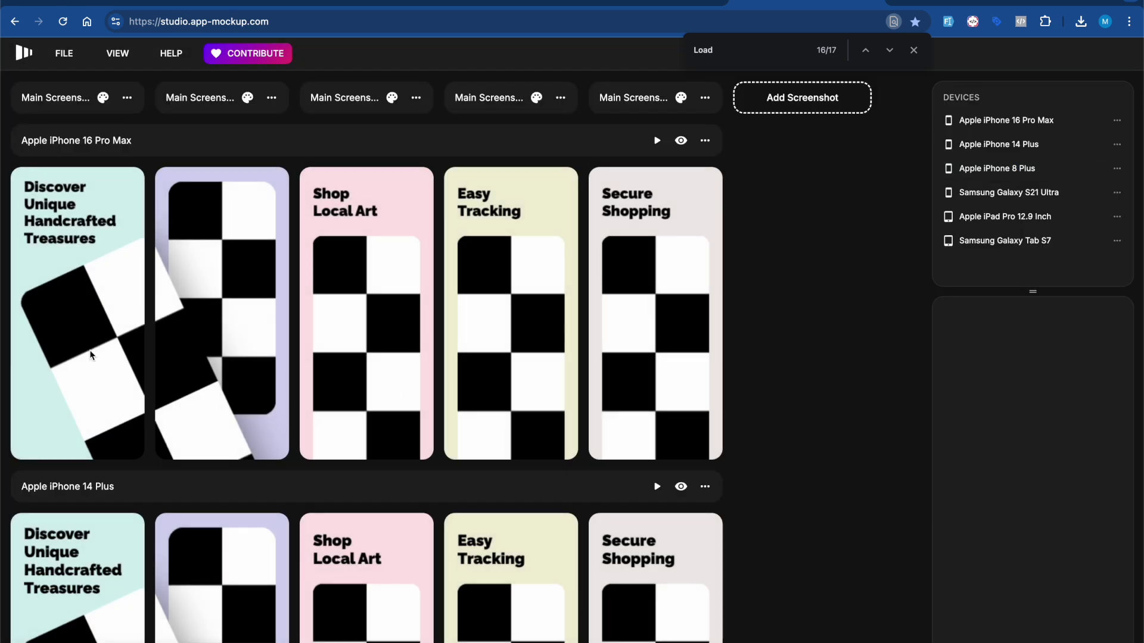
click(87, 278)
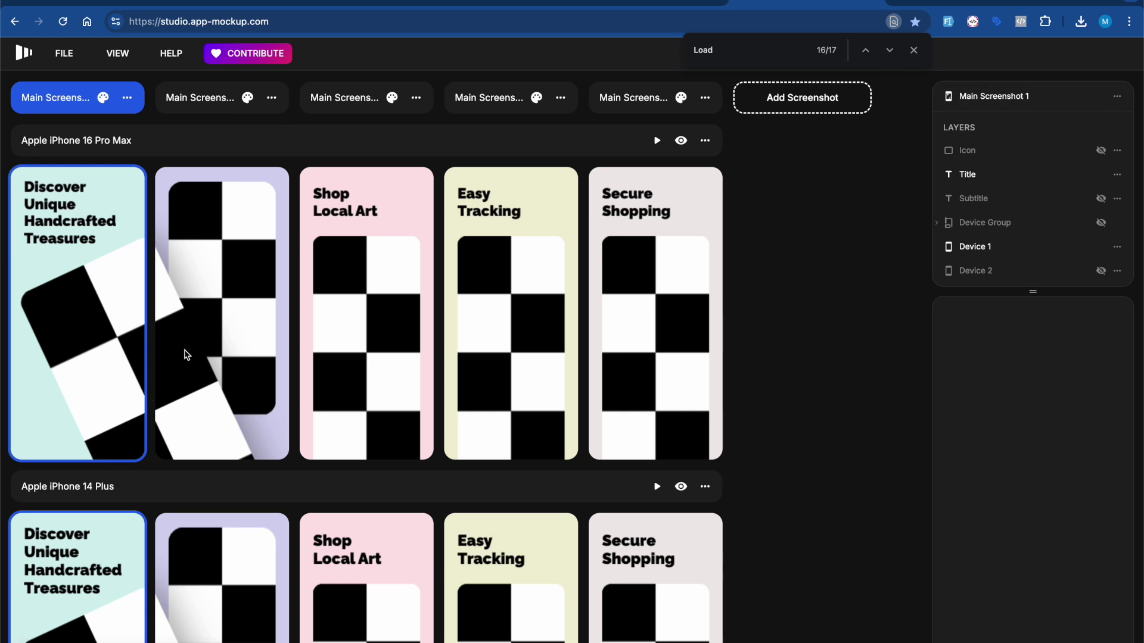
click(186, 353)
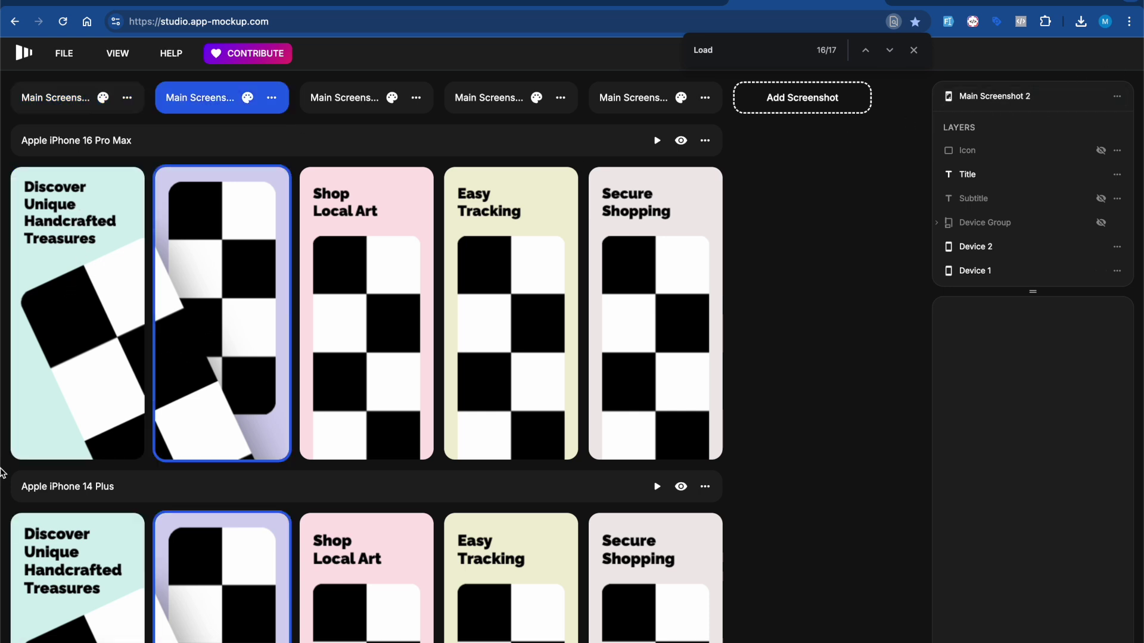
click(79, 406)
scroll(199, 506, down, 15)
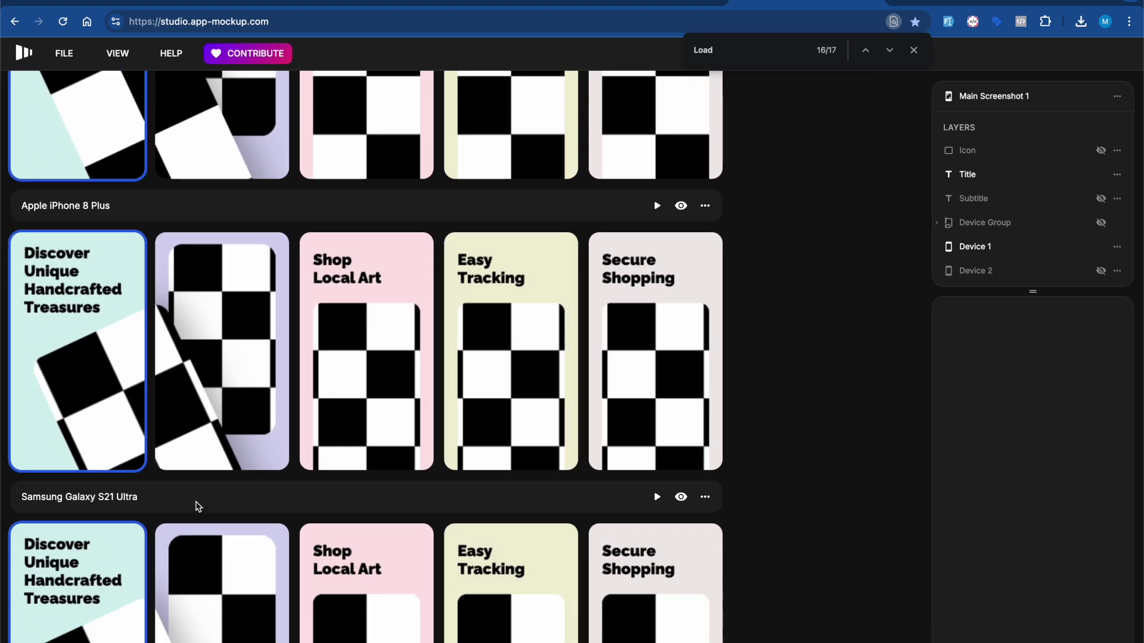
scroll(198, 506, up, 3)
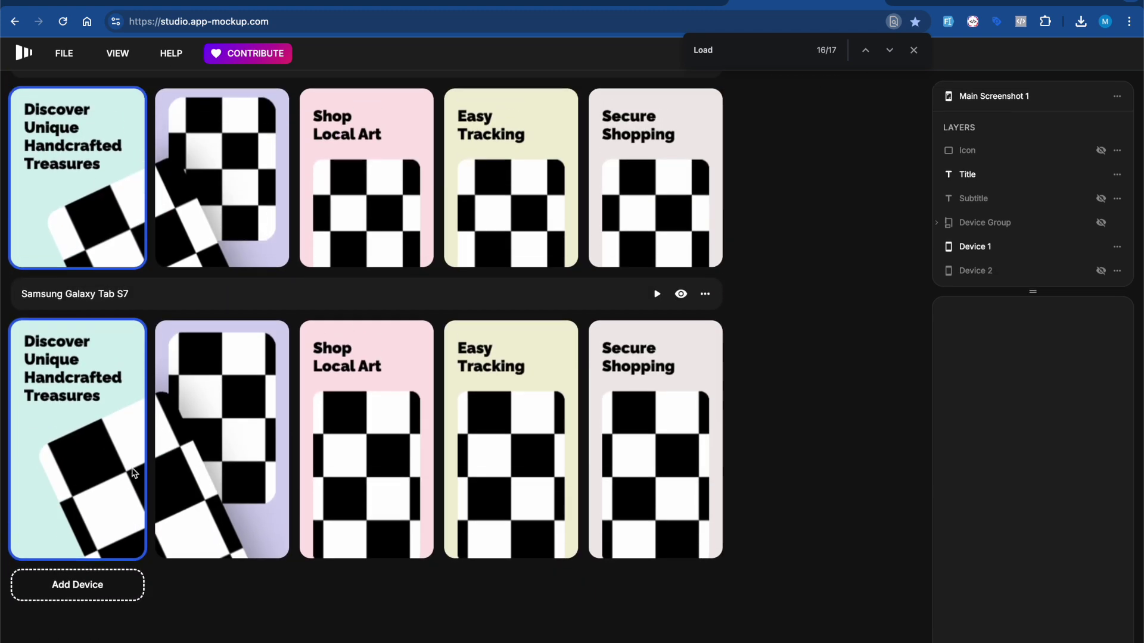
scroll(84, 217, up, 9)
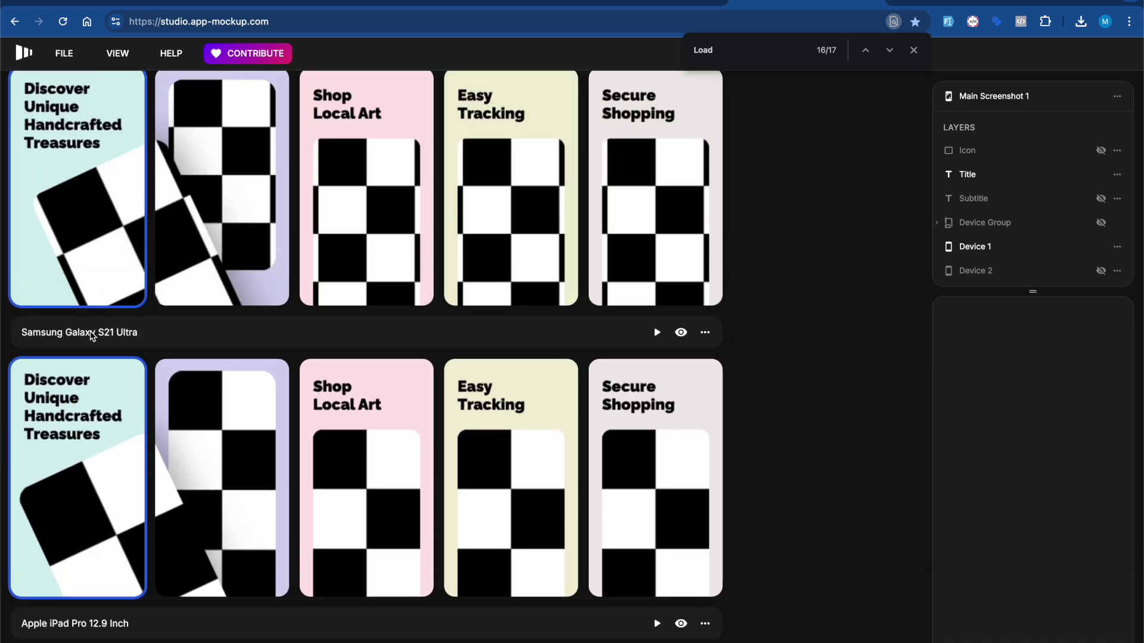
scroll(91, 337, up, 4)
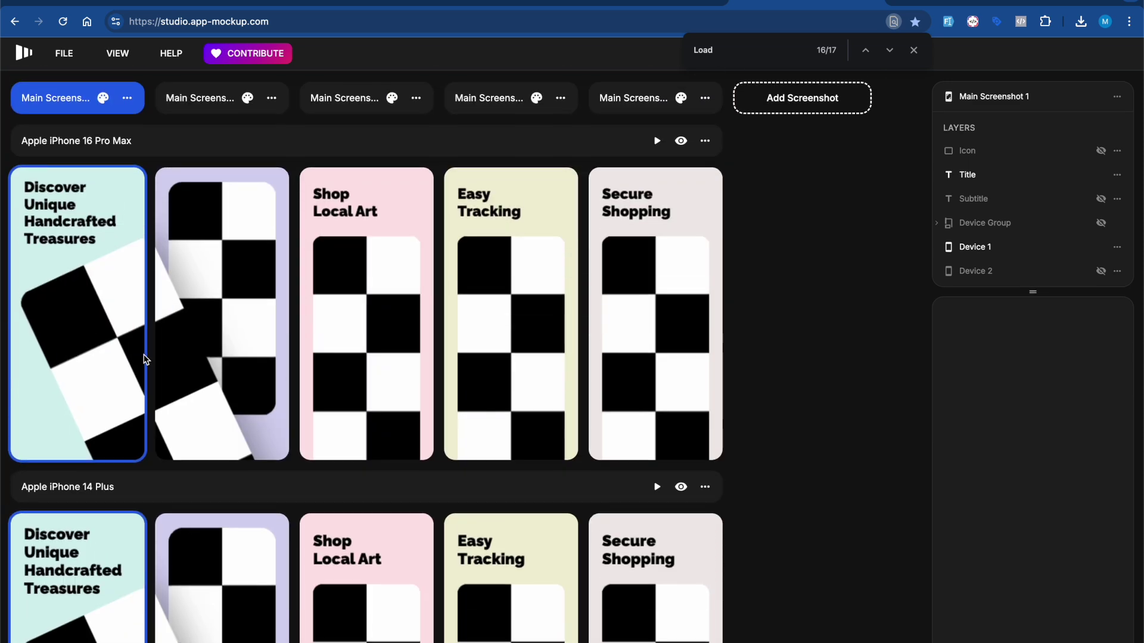
- Place Screenshot_1737511136.png from the ss folder into the Device 1 mockup's screen
click(958, 253)
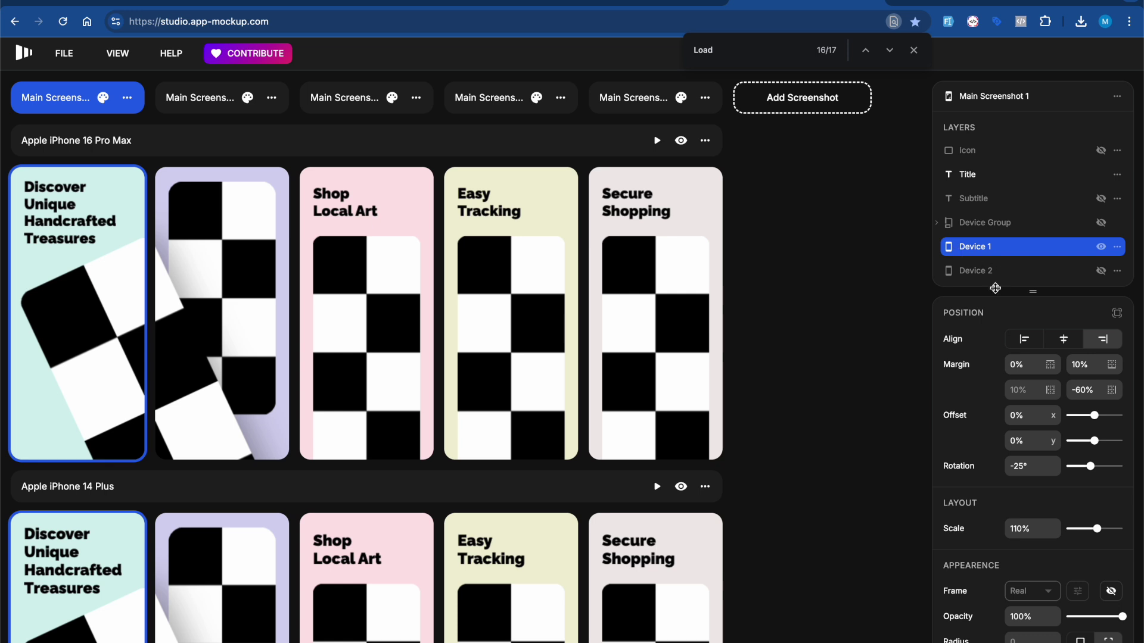
scroll(1013, 411, down, 2)
scroll(1015, 421, down, 4)
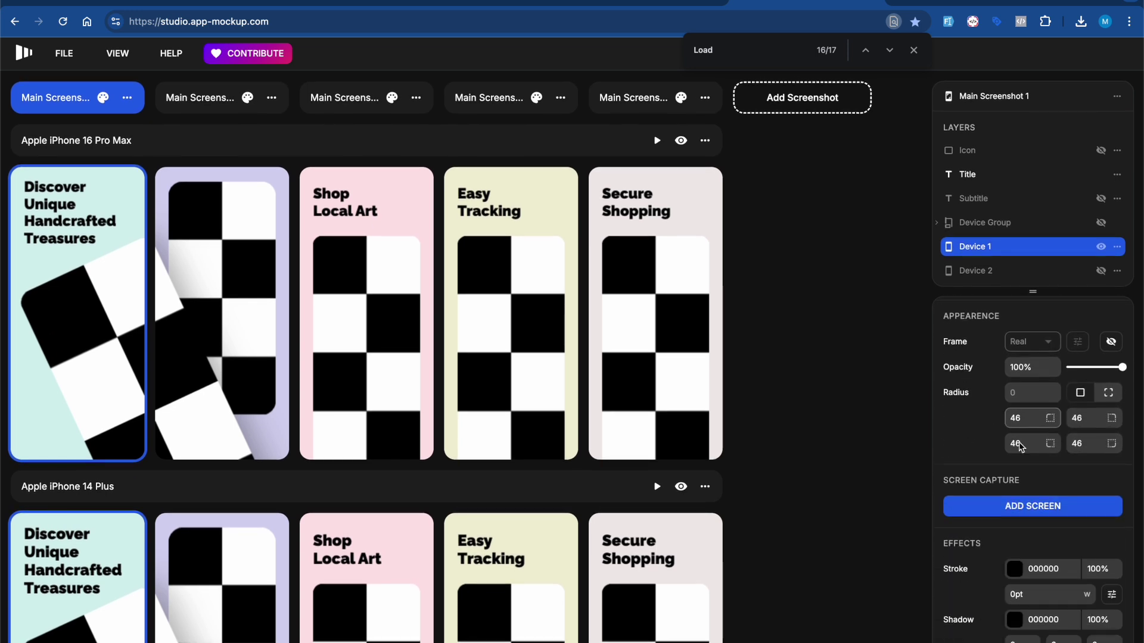
click(1019, 507)
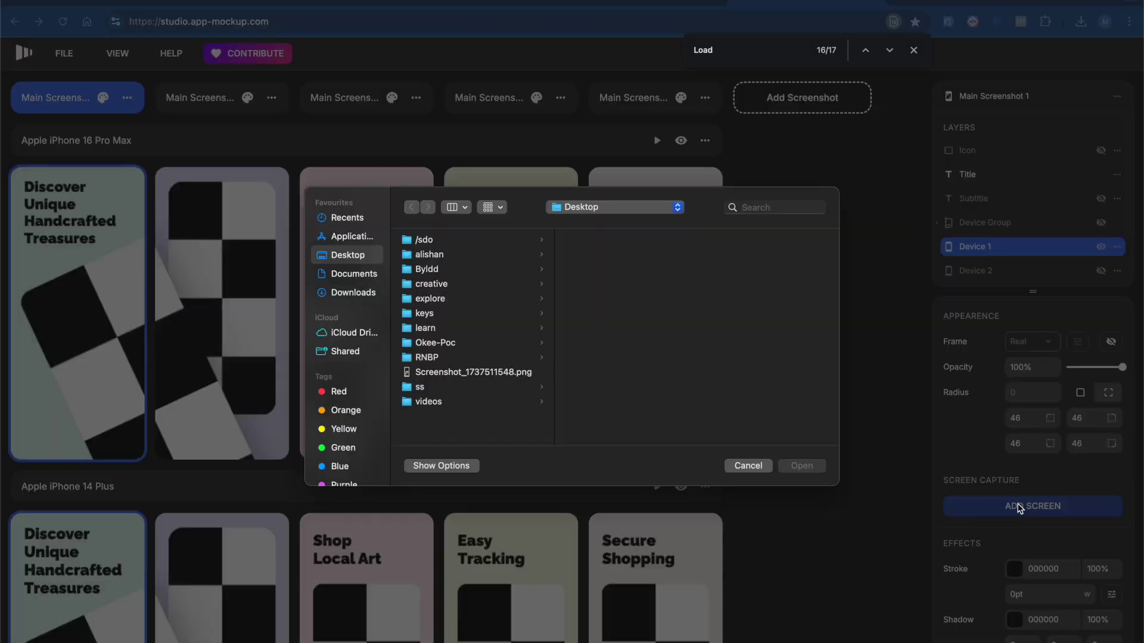
click(433, 388)
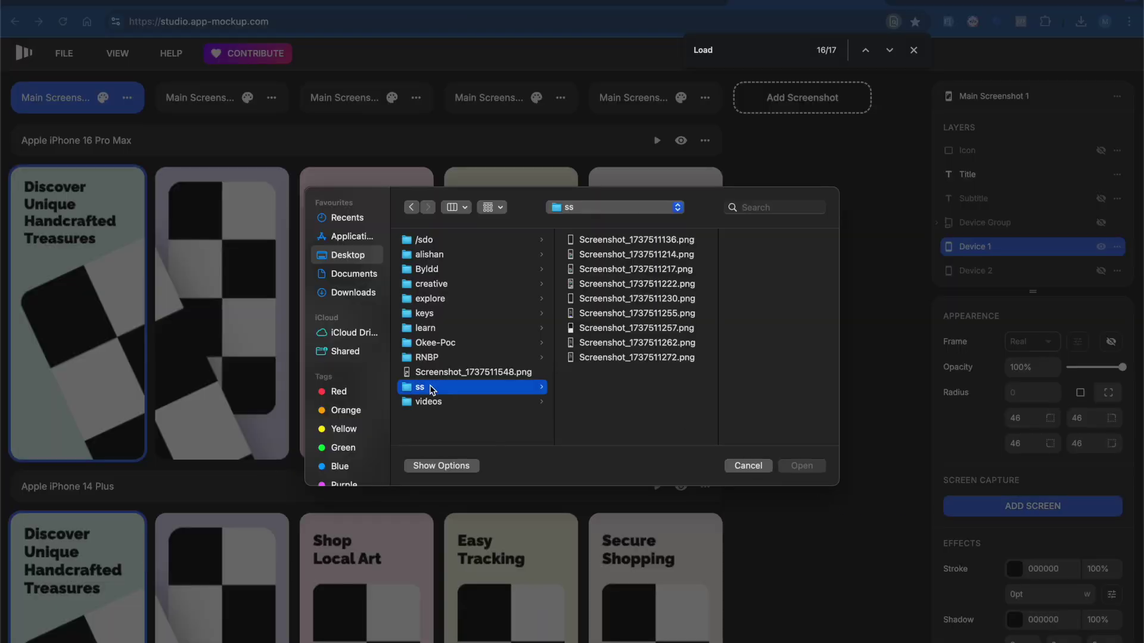
click(616, 240)
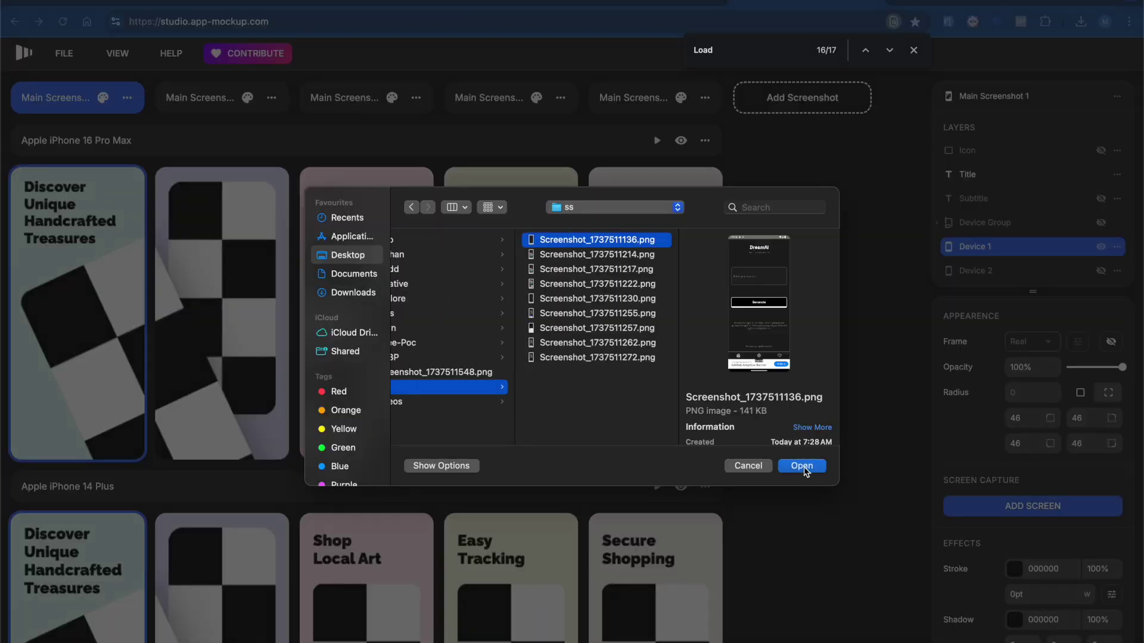
click(802, 467)
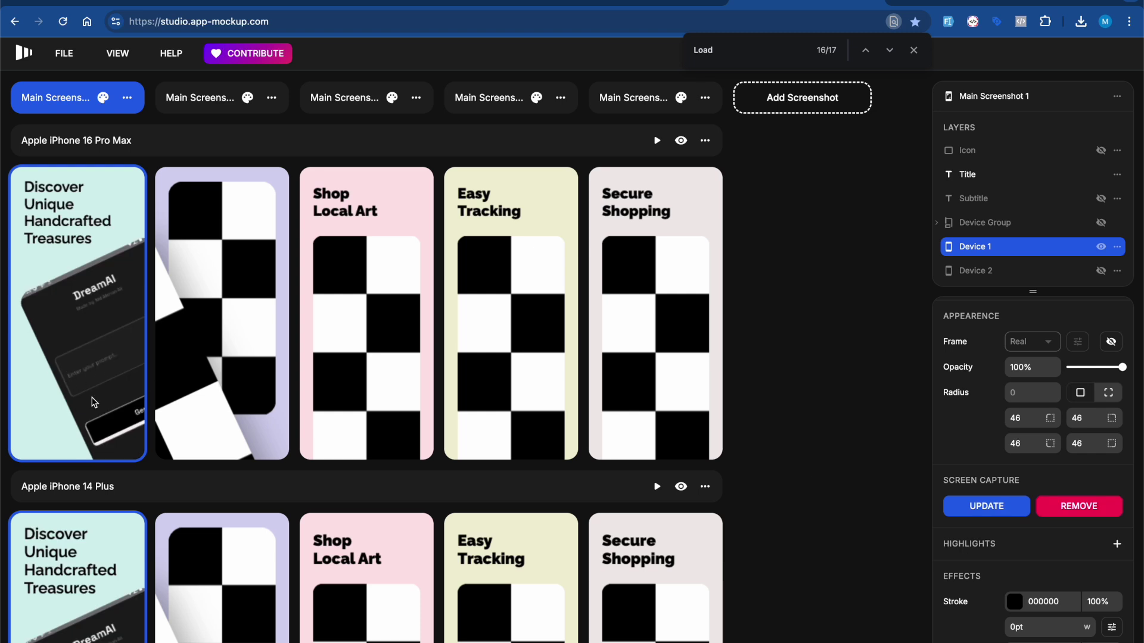
- Fill the second screenshot's mockup with Screenshot_1737511217.png from the ss folder
click(227, 371)
click(1044, 516)
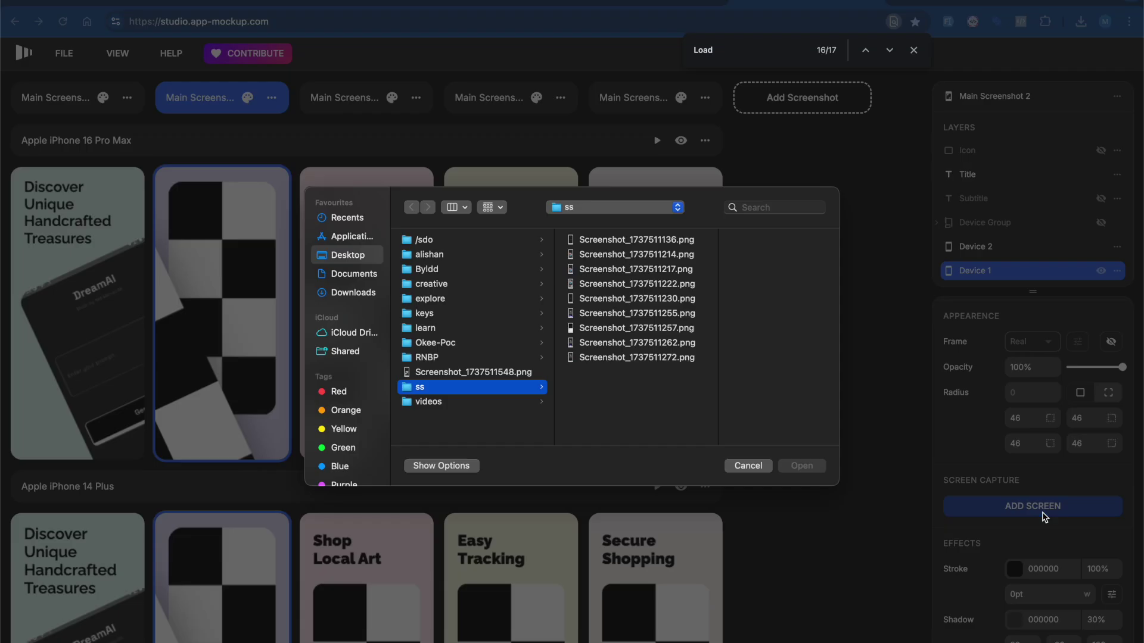
click(600, 275)
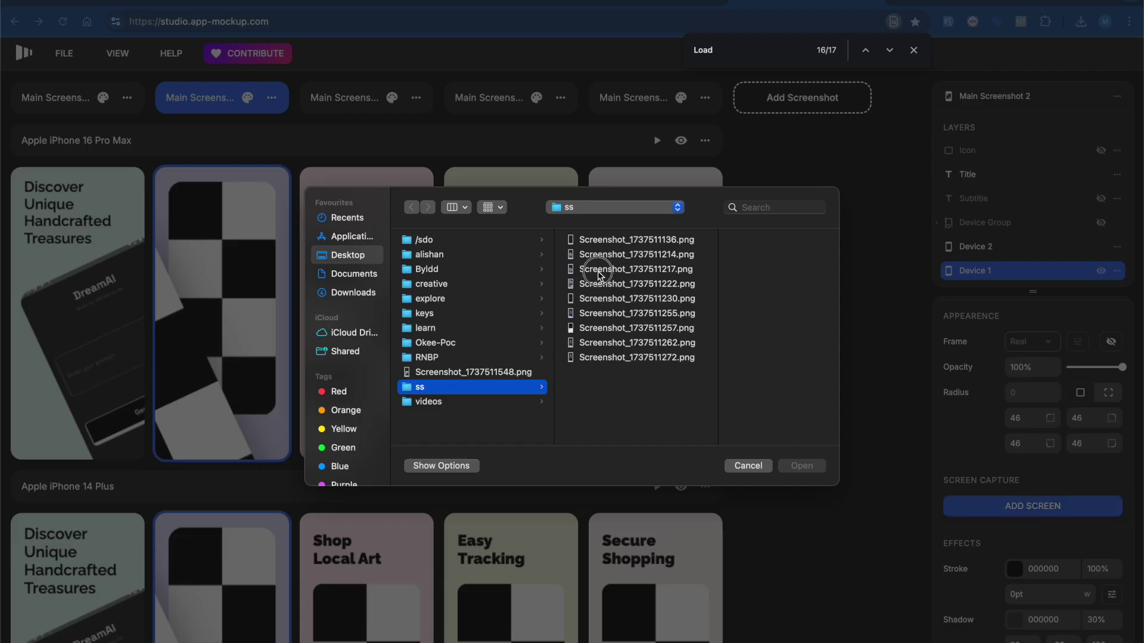
click(802, 466)
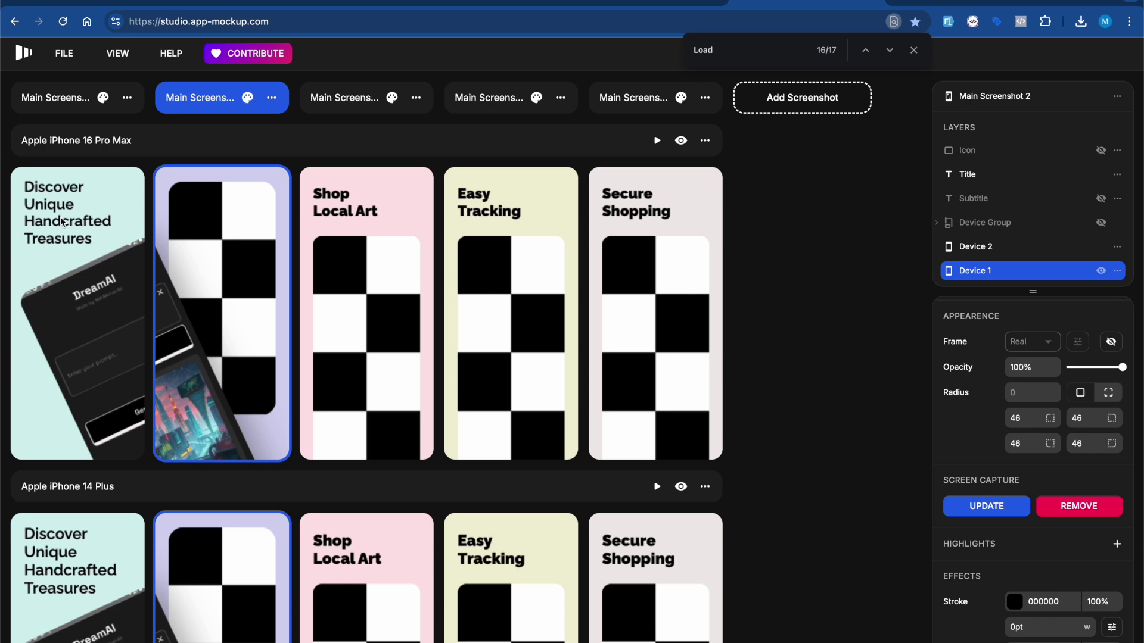
click(78, 243)
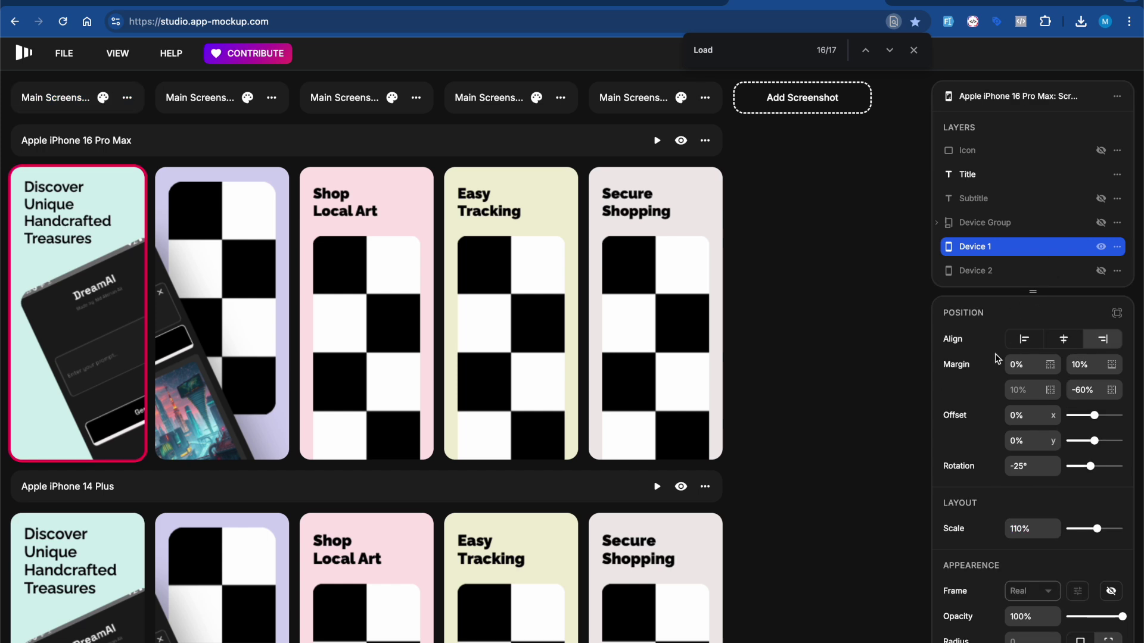
- Change the first screenshot's Title layer text to 'Make AI IMageGe' and show the store preview
scroll(995, 357, down, 5)
scroll(1010, 494, up, 5)
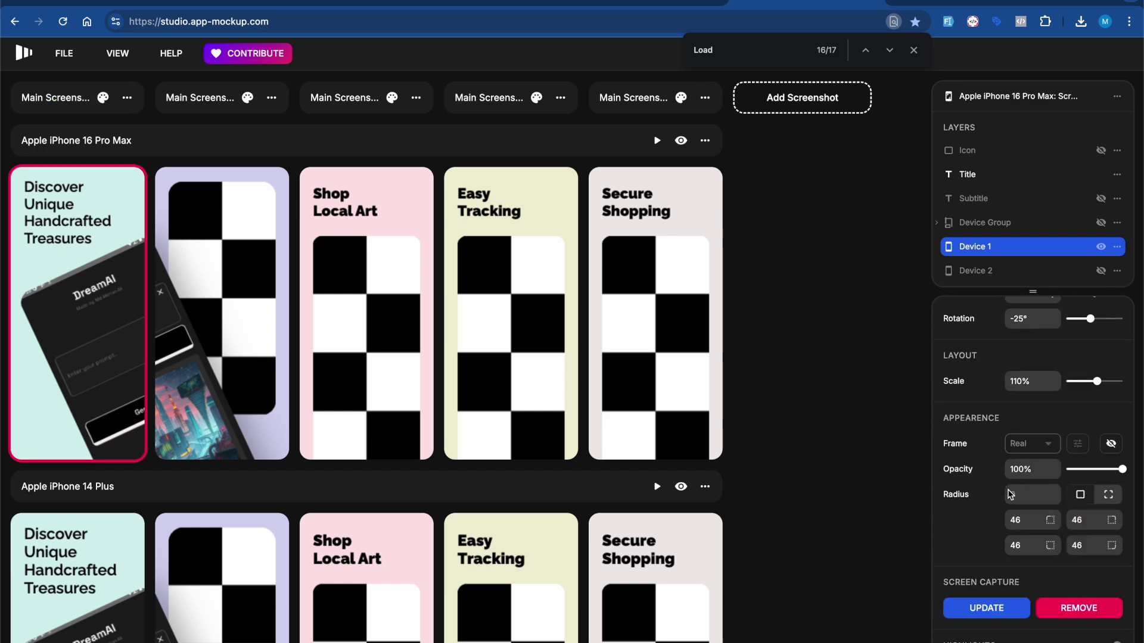
click(971, 179)
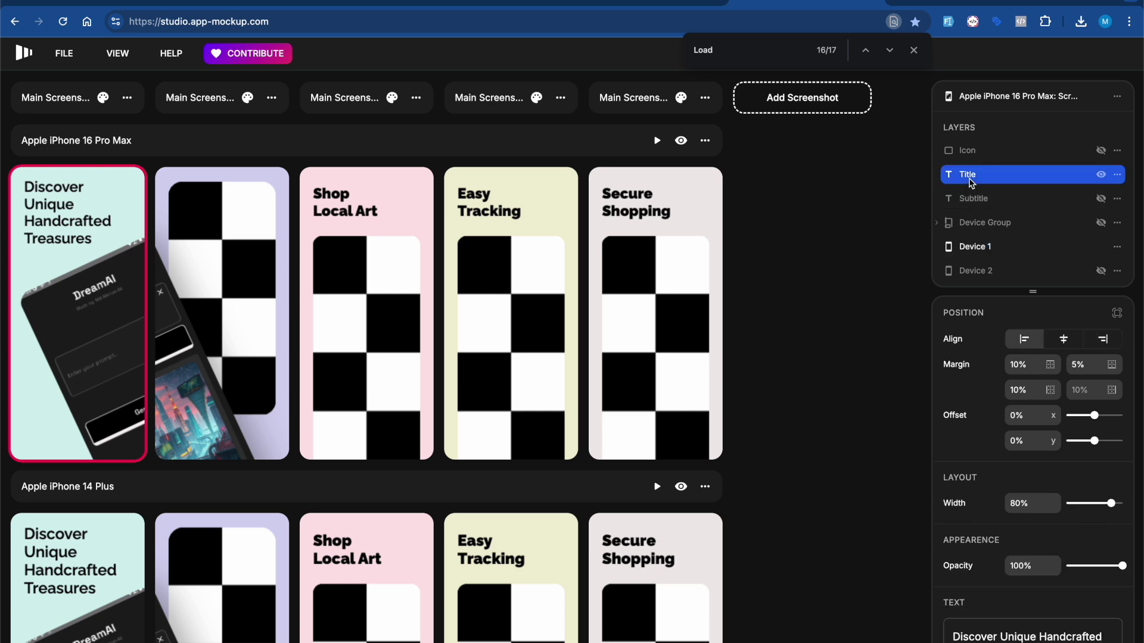
scroll(1054, 482, down, 4)
triple_click(1019, 447)
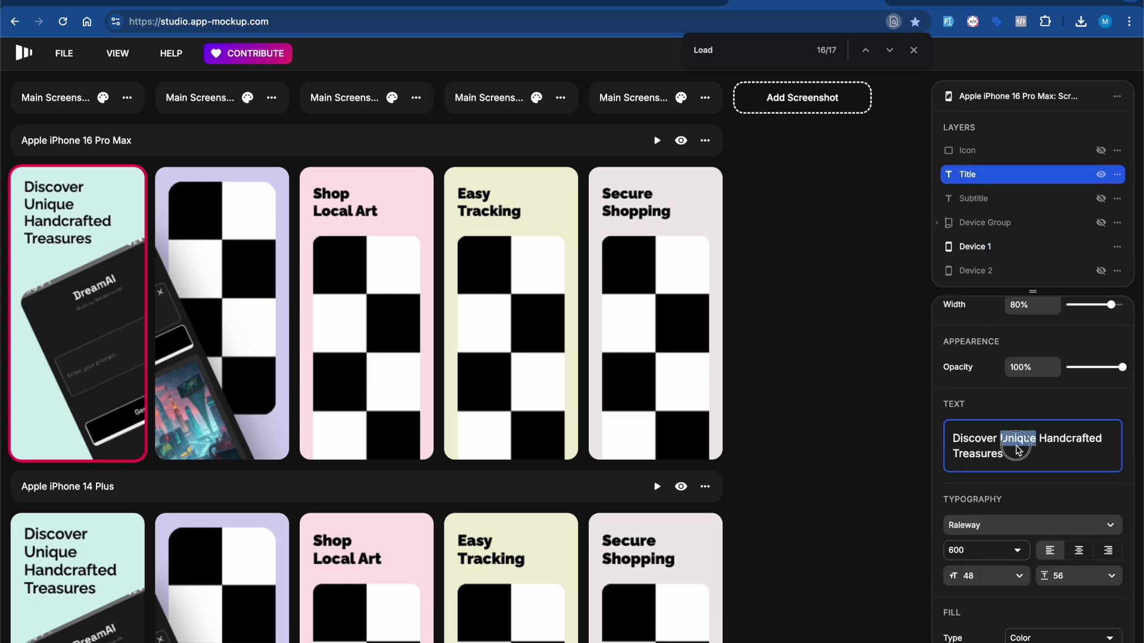
key(BackSpace)
text(jhjhjhjh)
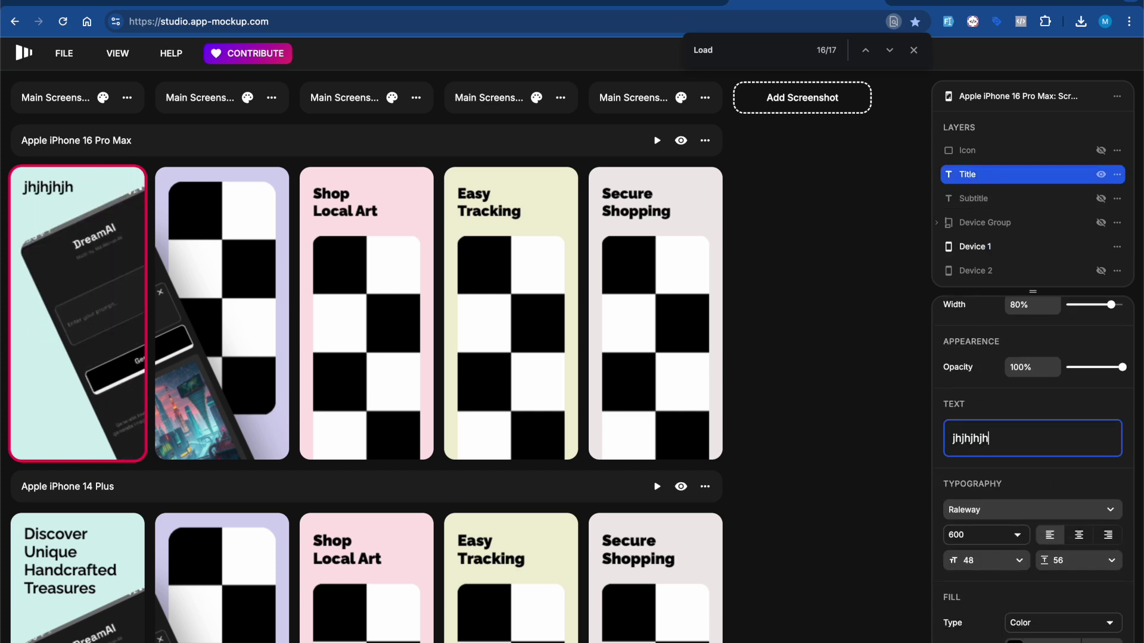
key(BackSpace)
key(BackSpace)
key(BackSpace)
key(BackSpace)
key(BackSpace)
key(BackSpace)
key(BackSpace)
text(Make AI IMageGe)
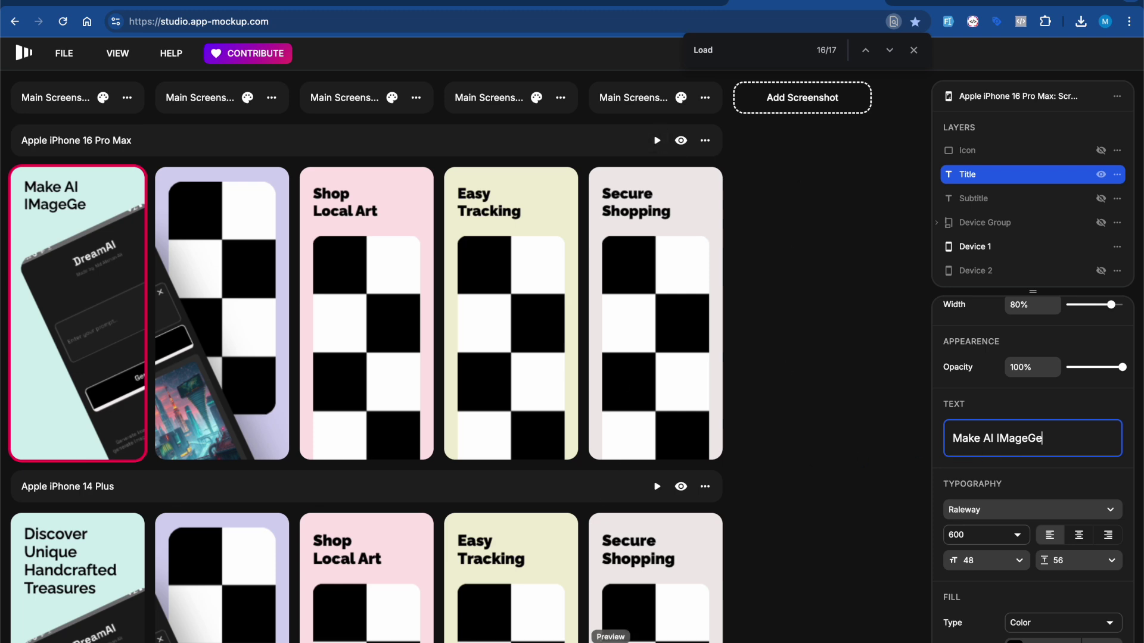
key(p)
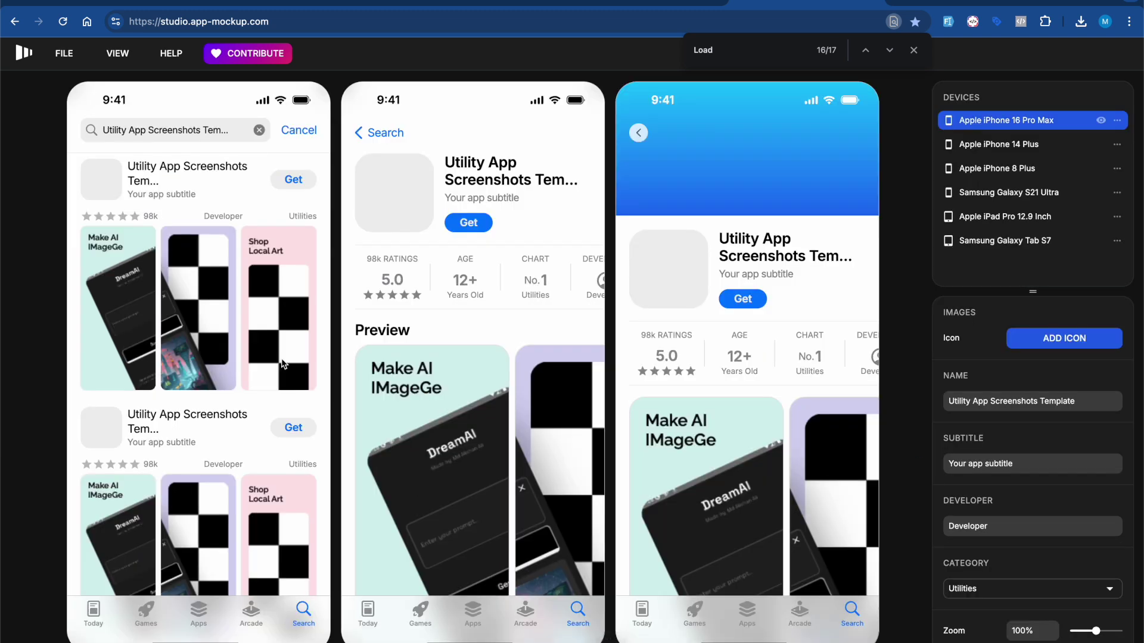
- Preview listings for iPhone 14 Plus, iPhone 8 Plus, Galaxy S21 Ultra, iPad Pro 12.9 and Galaxy Tab S7
drag(415, 433, 295, 368)
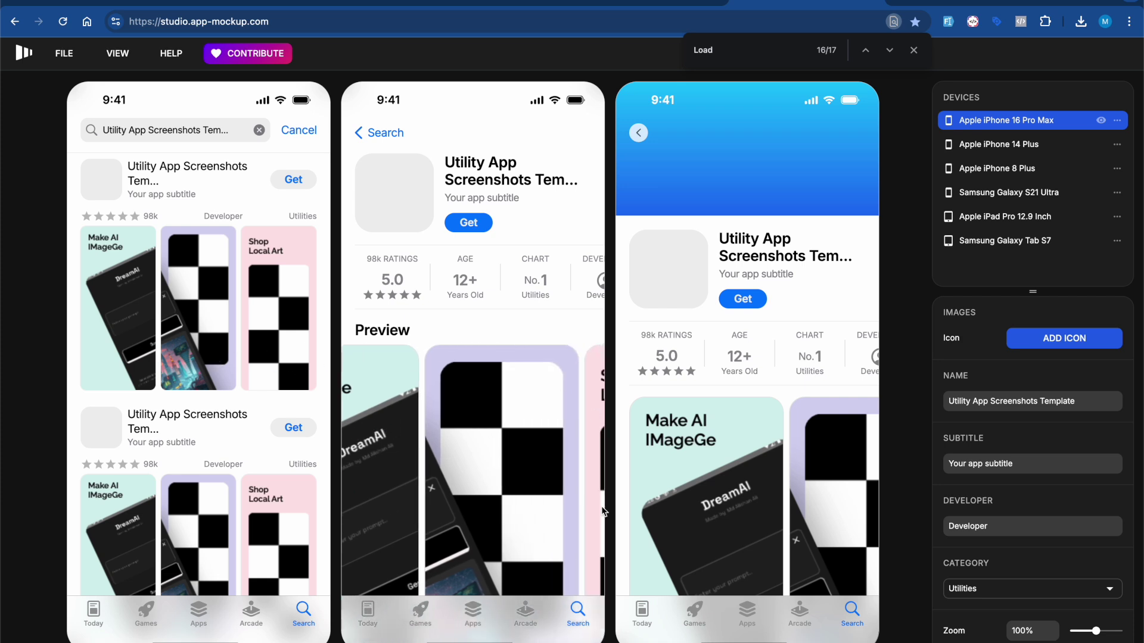
scroll(603, 513, right, 3)
scroll(706, 461, down, 3)
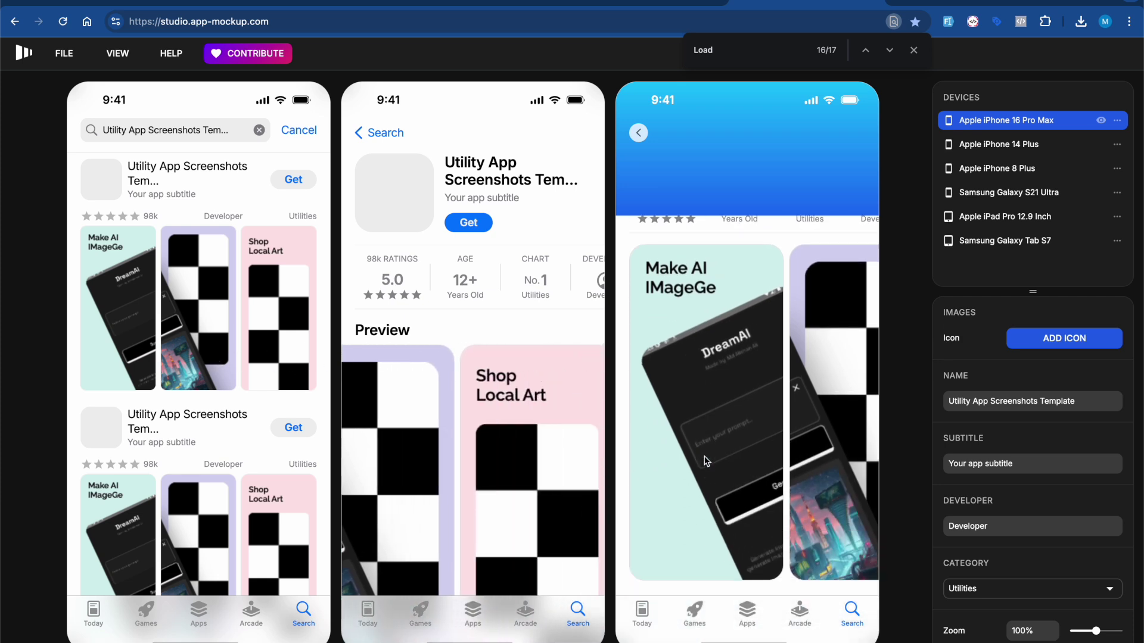
click(1000, 144)
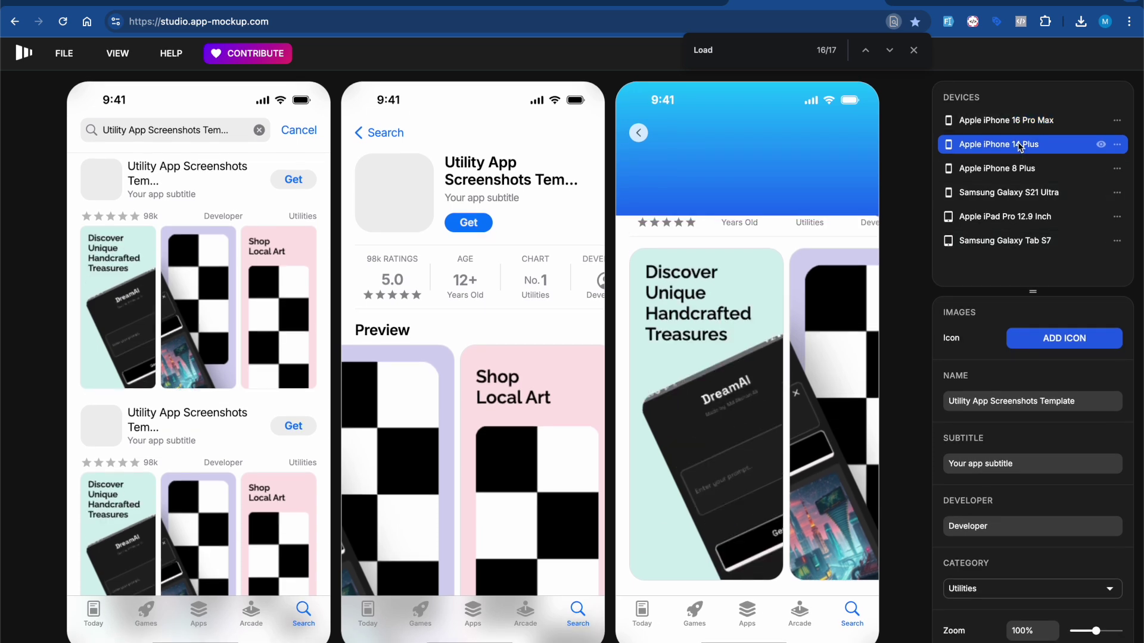
click(1011, 165)
click(1005, 193)
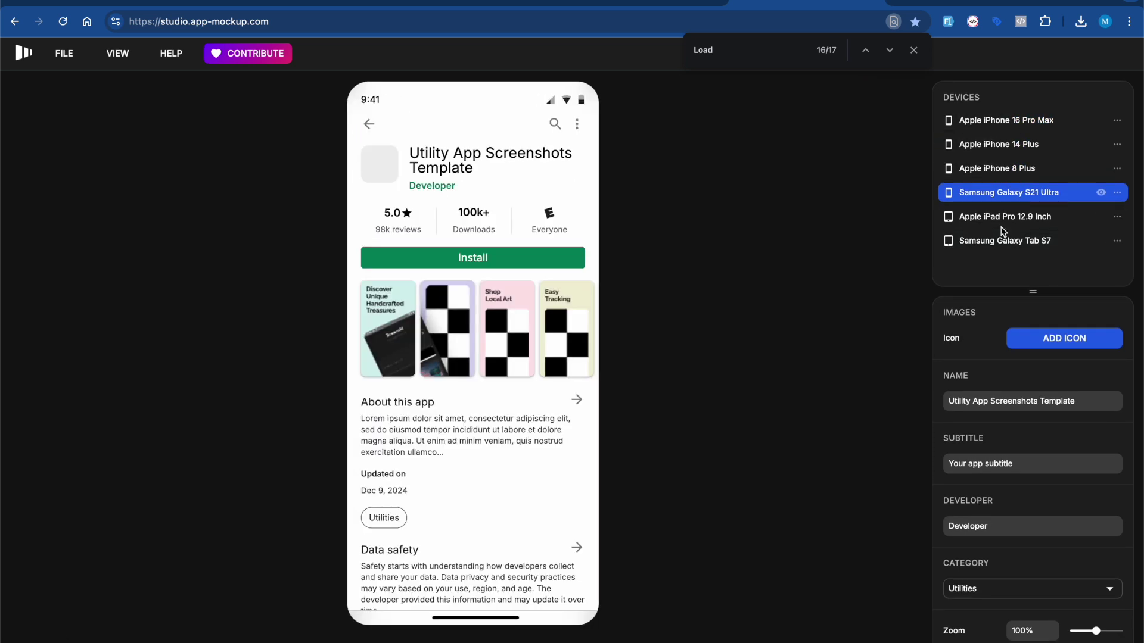
click(1001, 217)
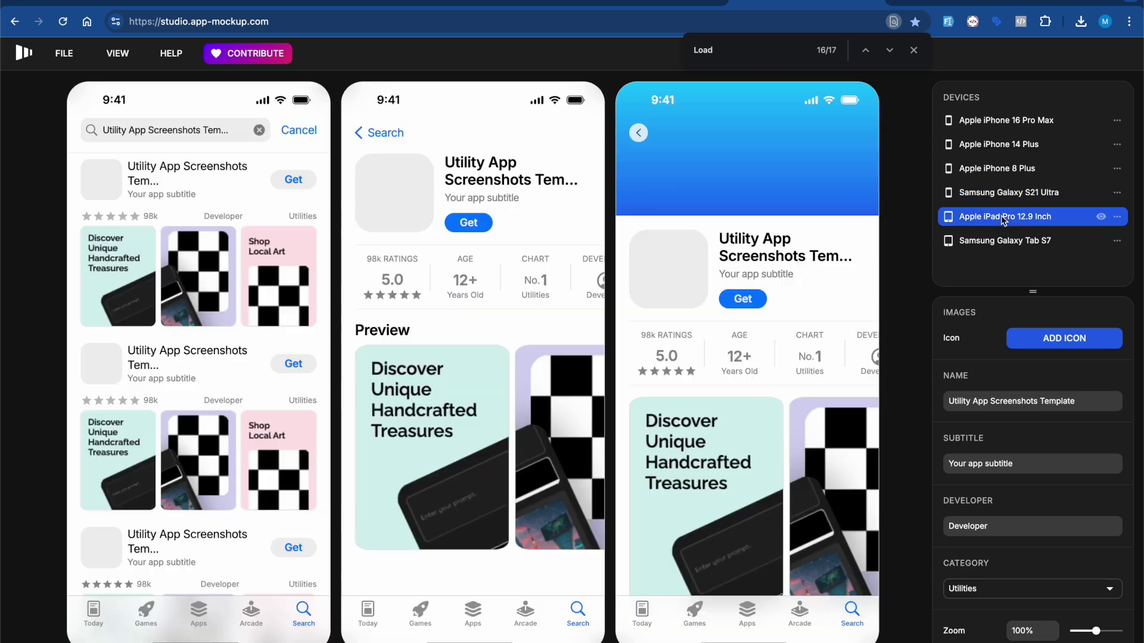
click(980, 242)
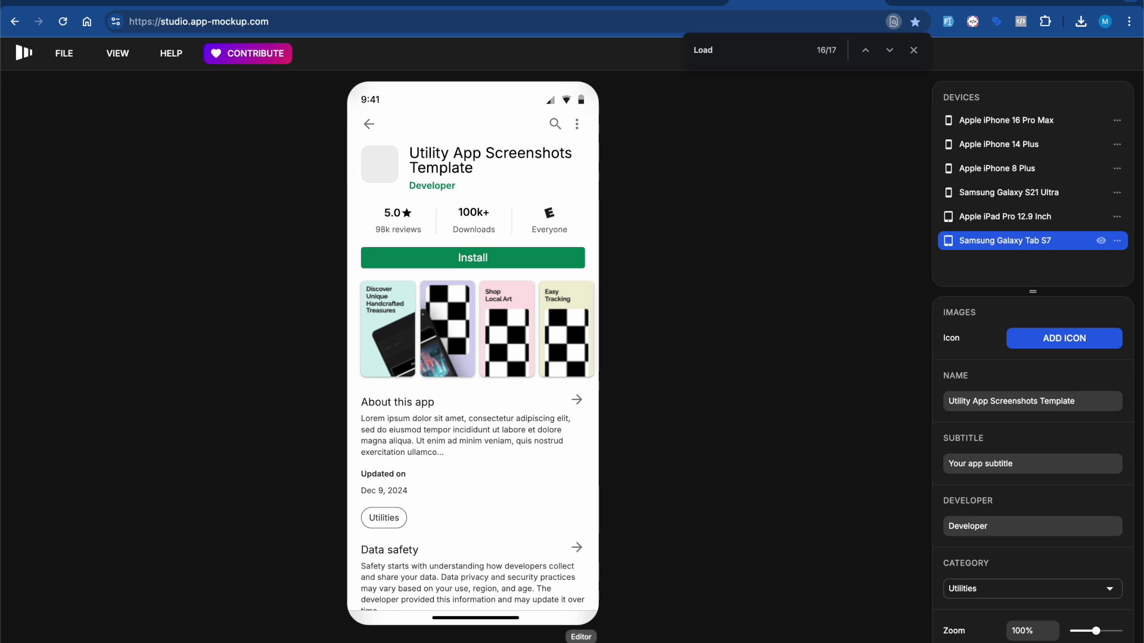
click(581, 641)
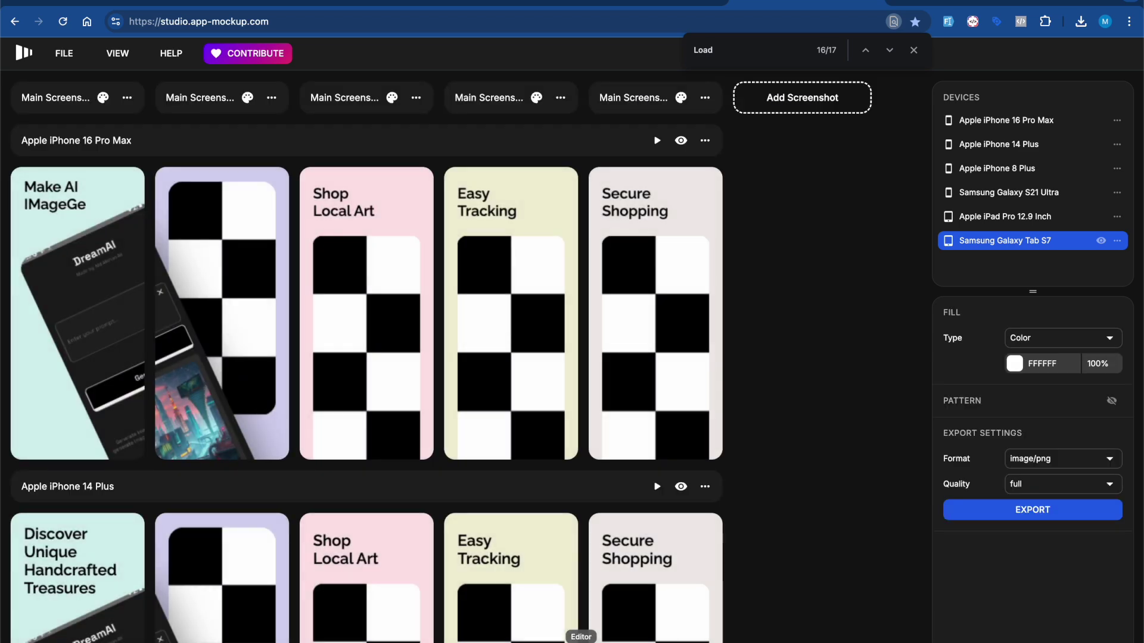
- Generate random designs until the screenshots get a purple gradient background with new fonts
click(516, 641)
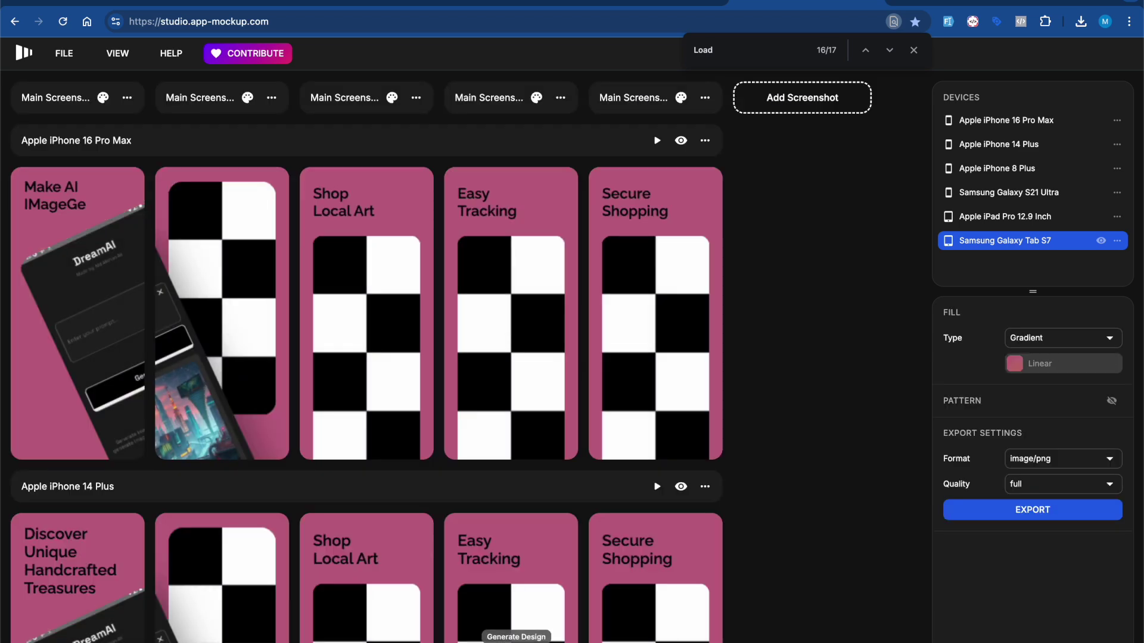
click(515, 640)
click(516, 641)
click(516, 641)
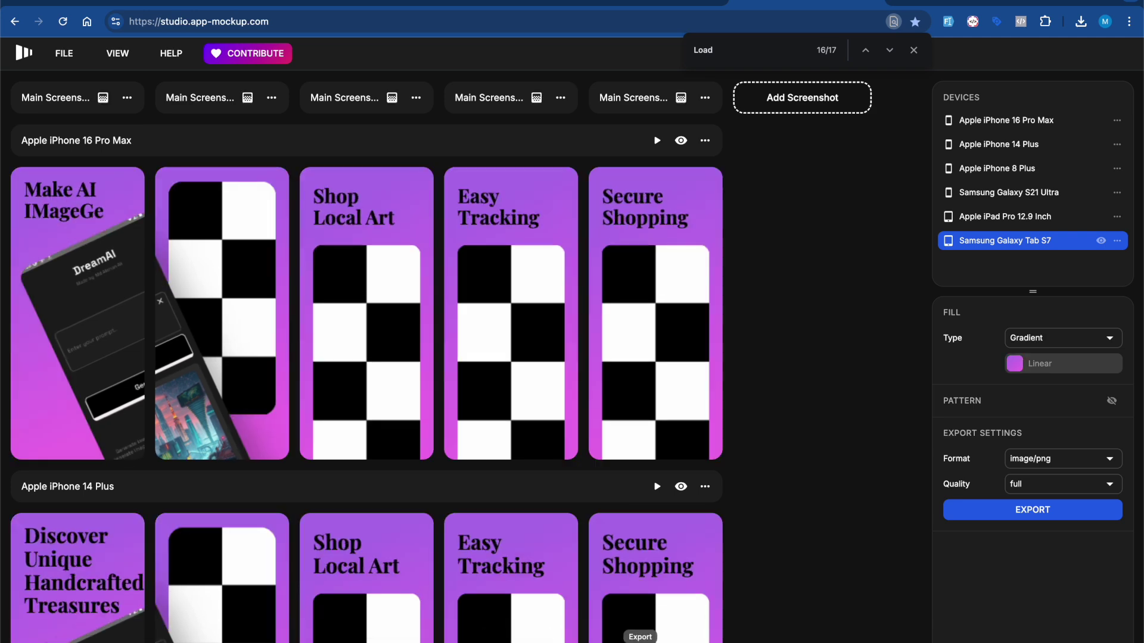
- Export screenshots for all devices and show AppMockUp Screenshots.zip in Finder's Downloads
click(640, 642)
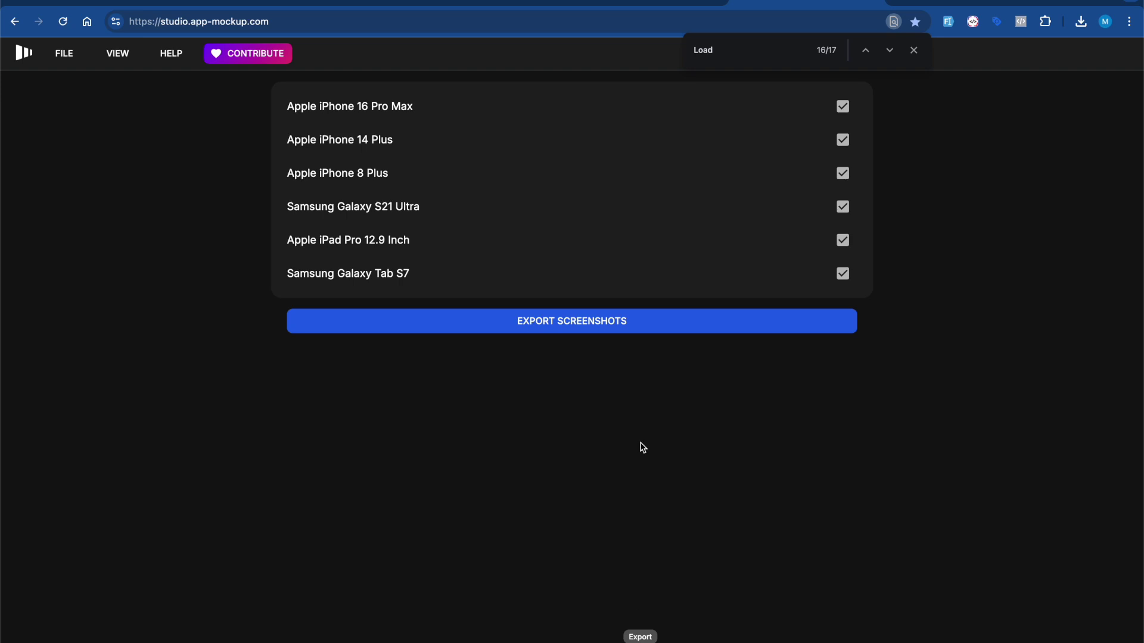
click(913, 51)
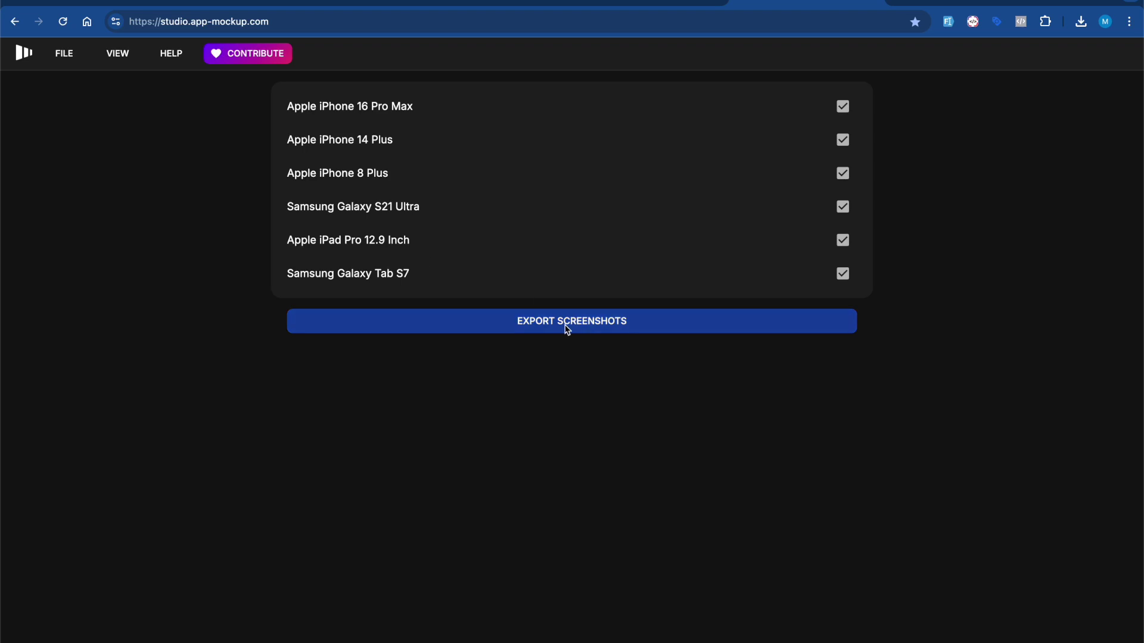
click(1081, 29)
click(1045, 79)
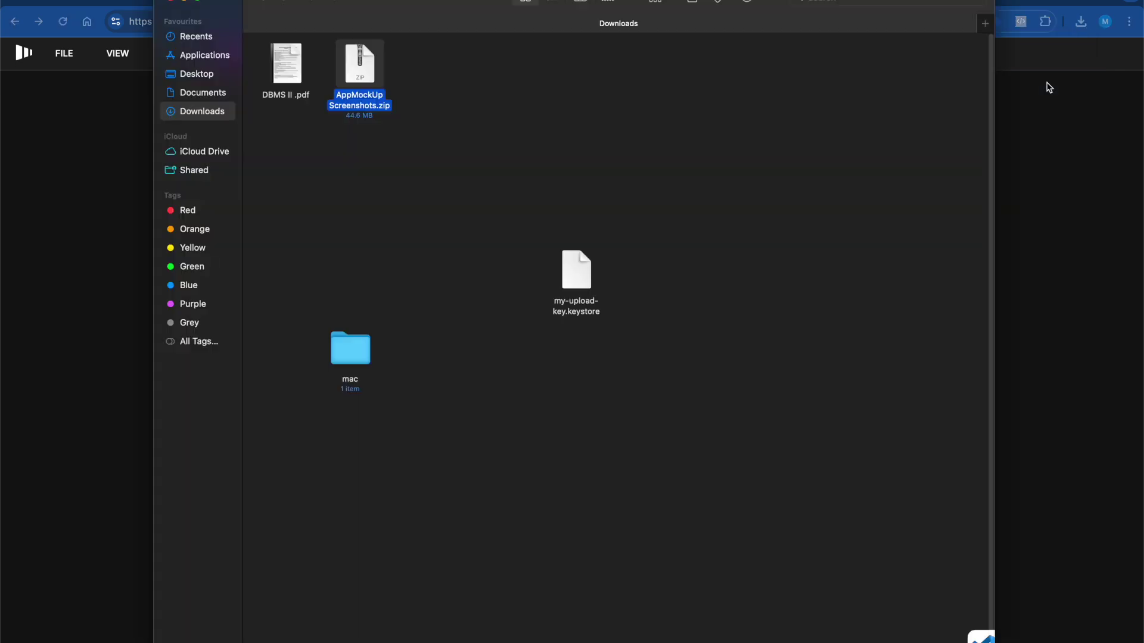
- Extract the downloaded AppMockUp Screenshots.zip archive in Finder
right_click(369, 82)
click(351, 81)
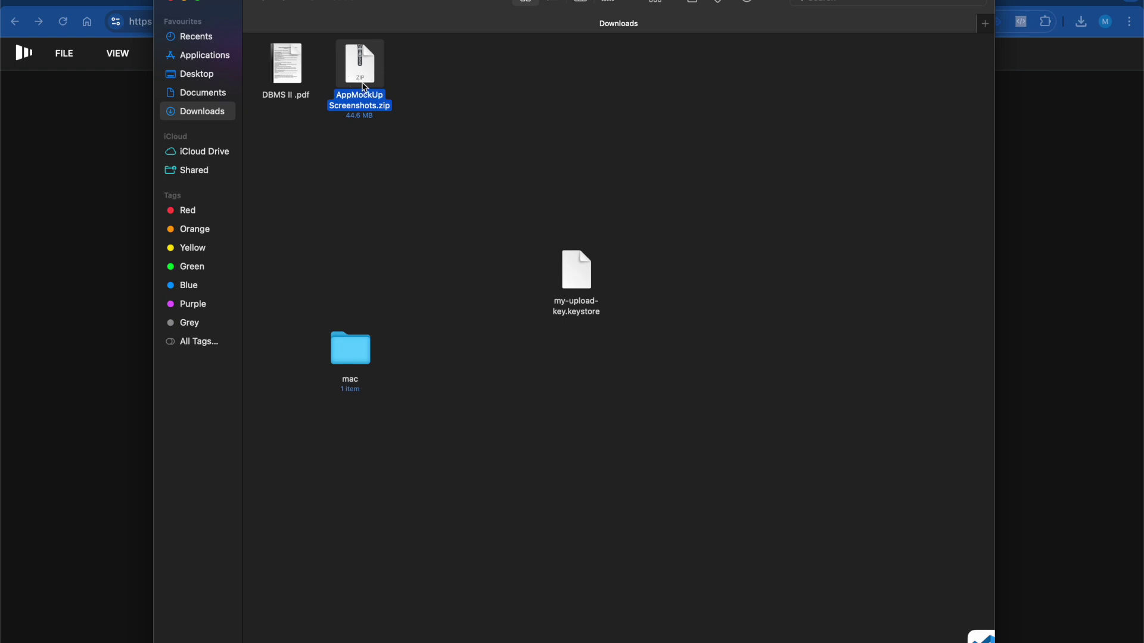
double_click(365, 84)
- Open the Apple iPhone 14 Plus folder, preview screenshot 2, and close the viewer
click(482, 119)
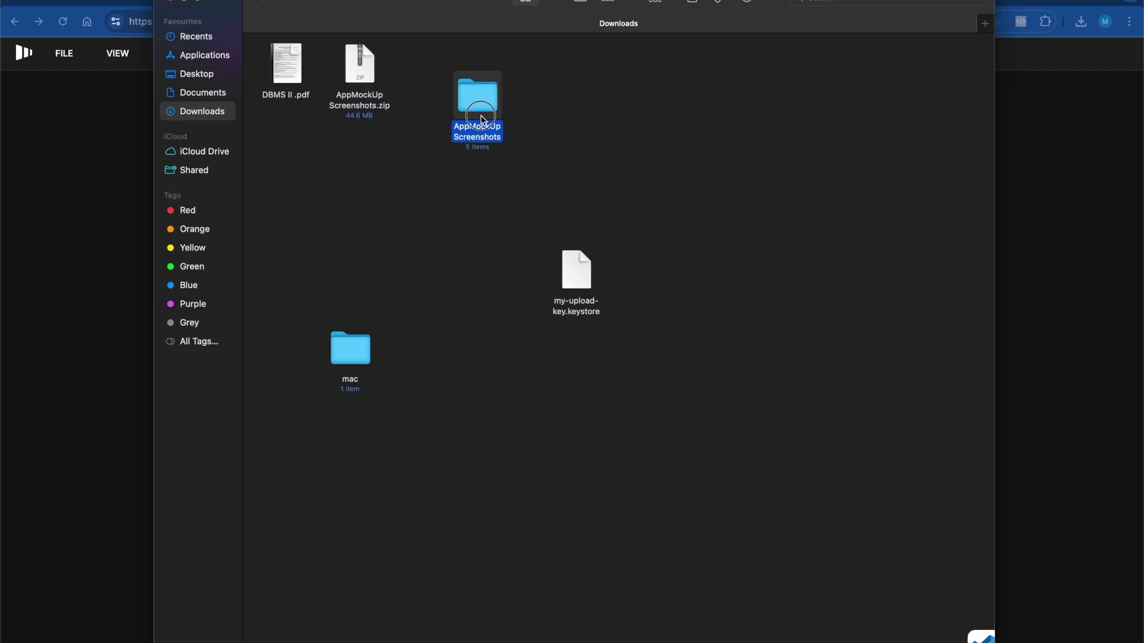
double_click(481, 119)
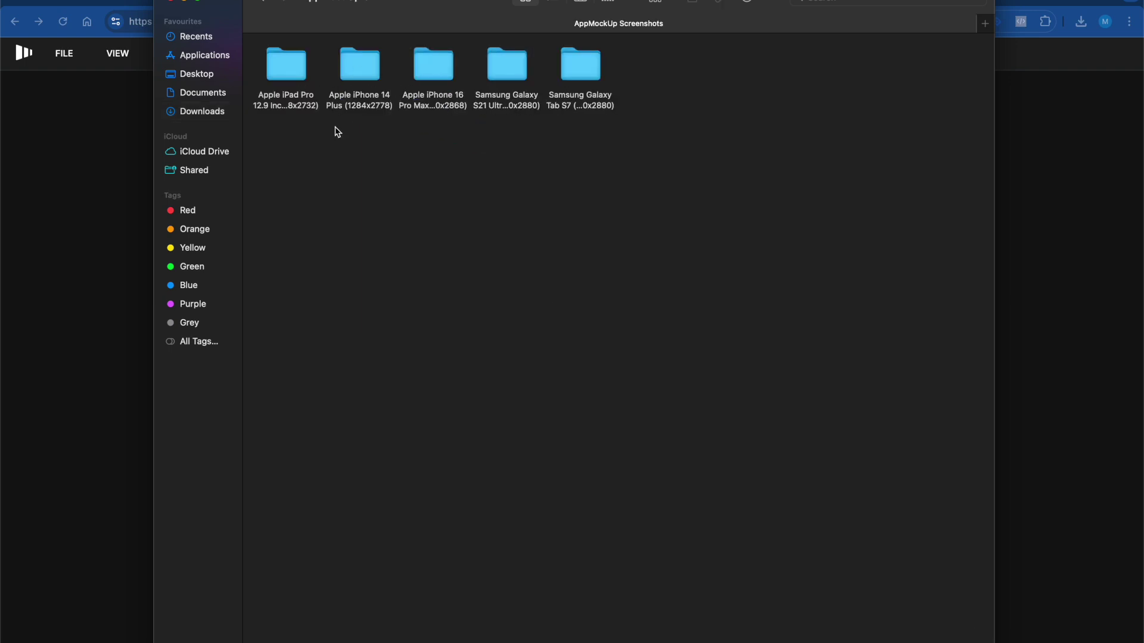
double_click(361, 83)
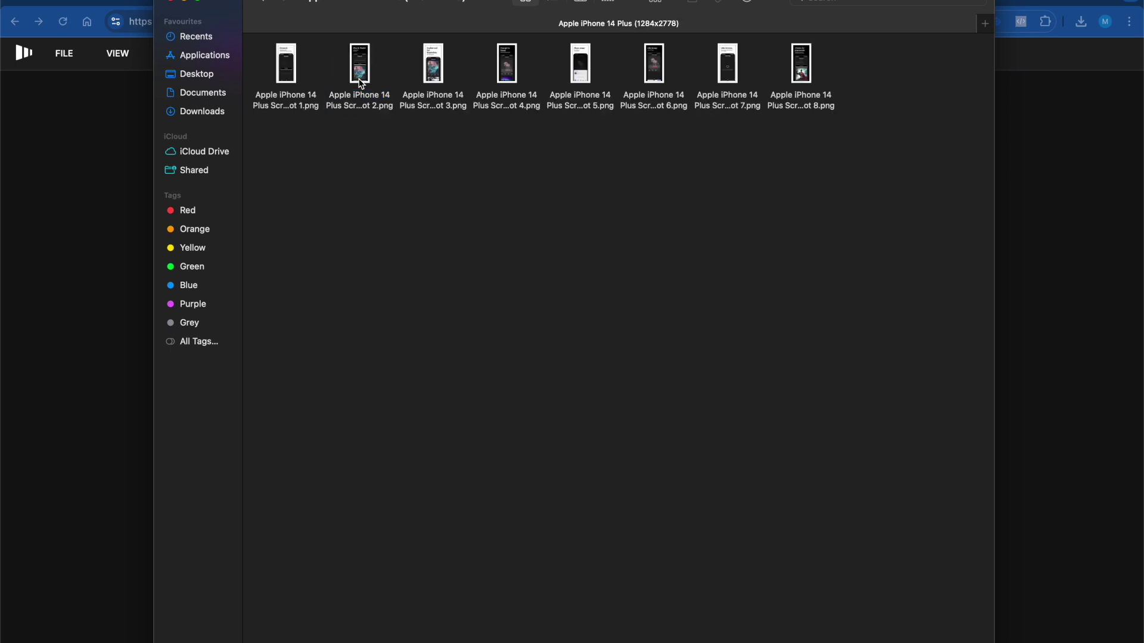
double_click(357, 72)
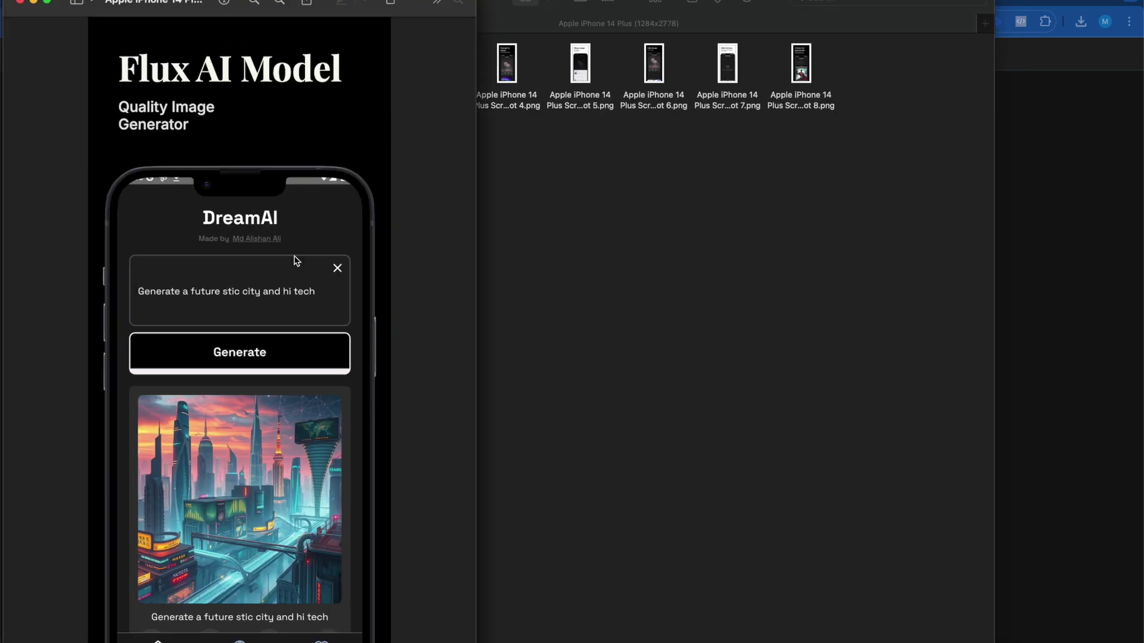
drag(177, 2, 500, 4)
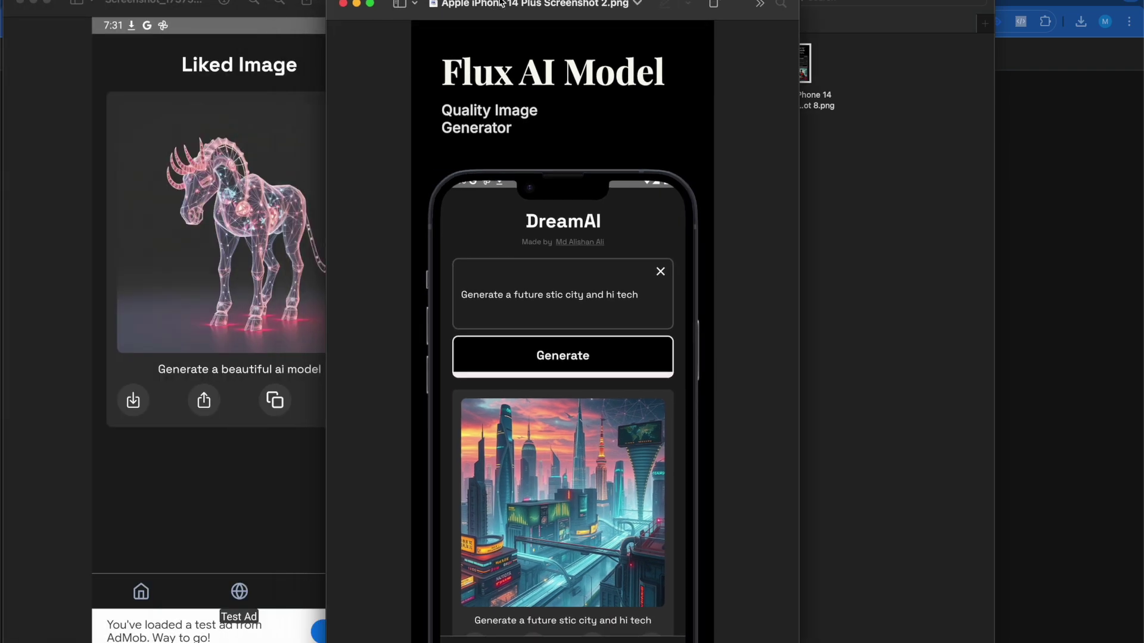
click(347, 6)
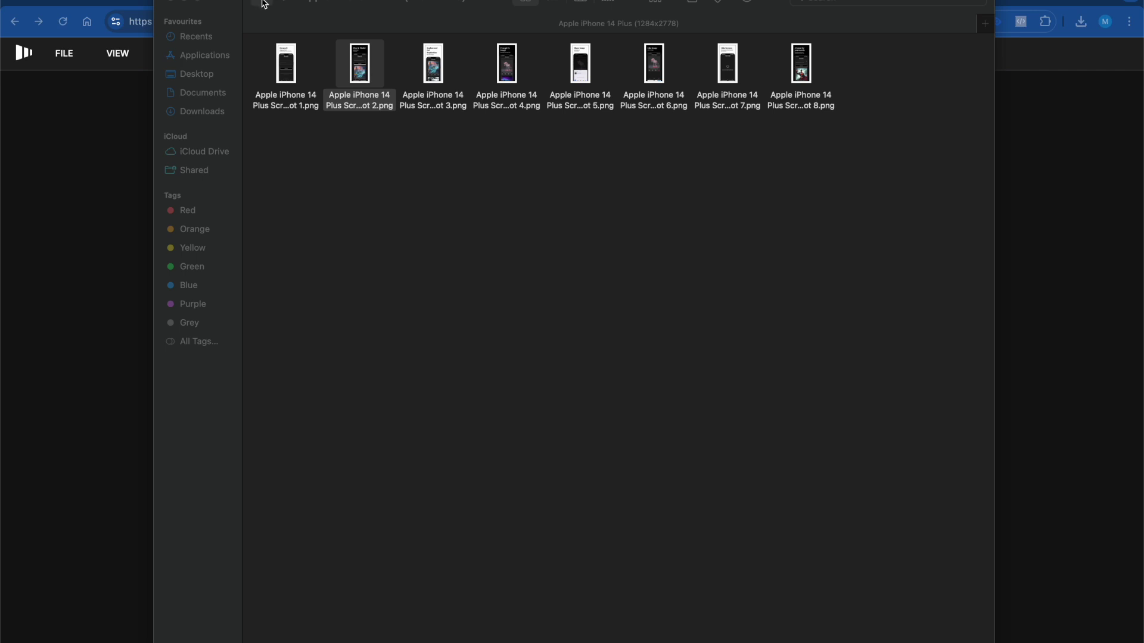
- Preview screenshot 2 from the iPhone 16 Pro Max folder, then return to AppMockup Studio
click(264, 3)
double_click(428, 63)
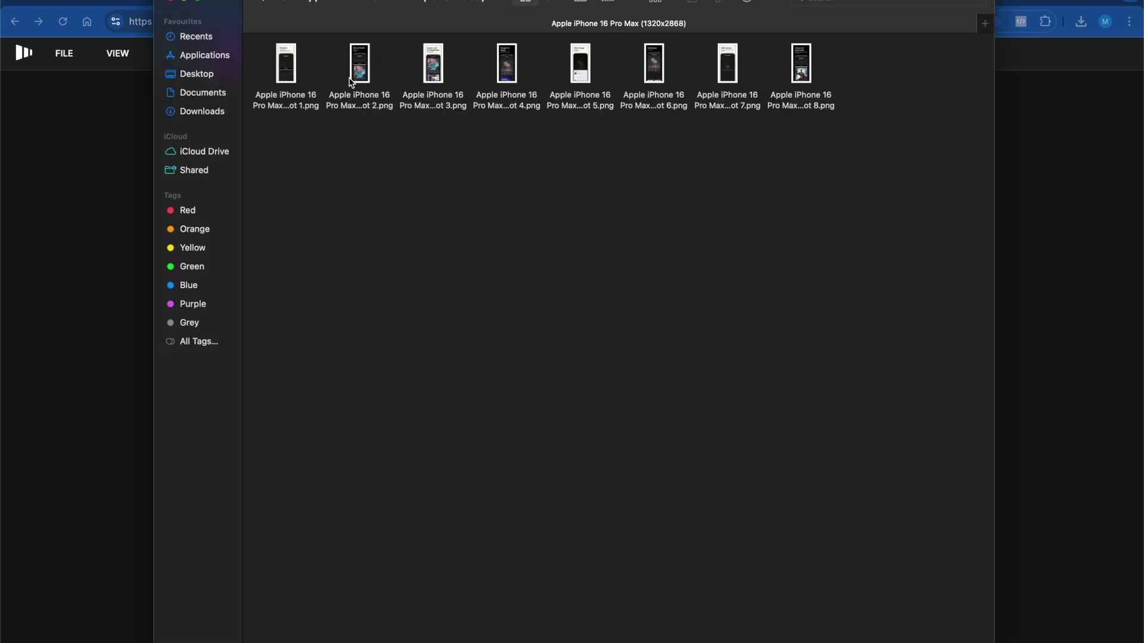
double_click(352, 78)
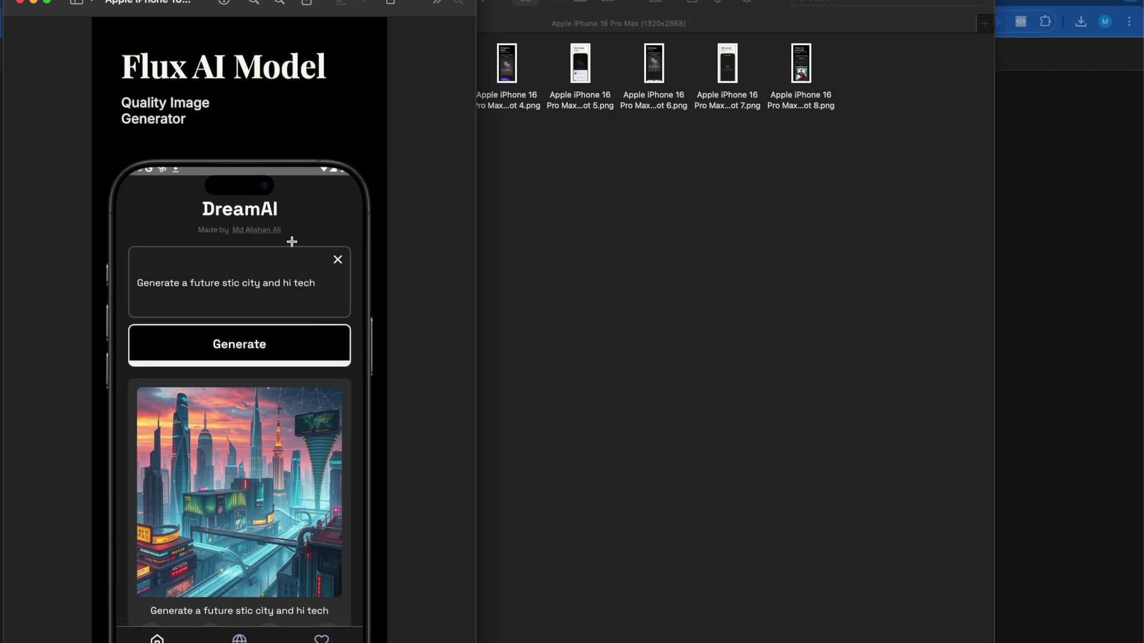
click(20, 7)
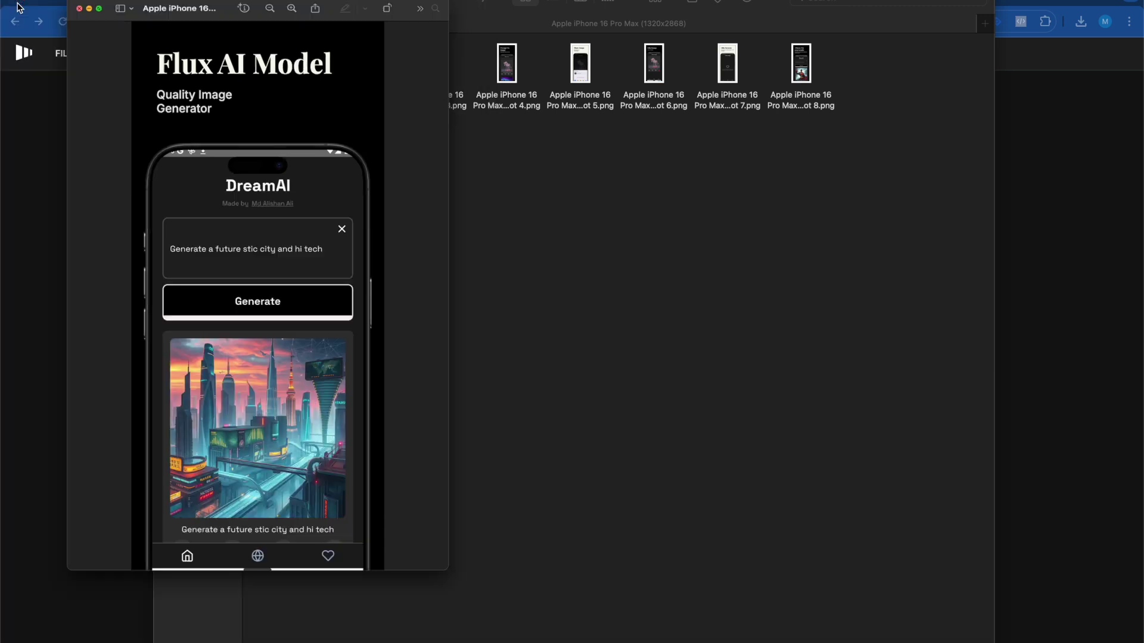
click(67, 134)
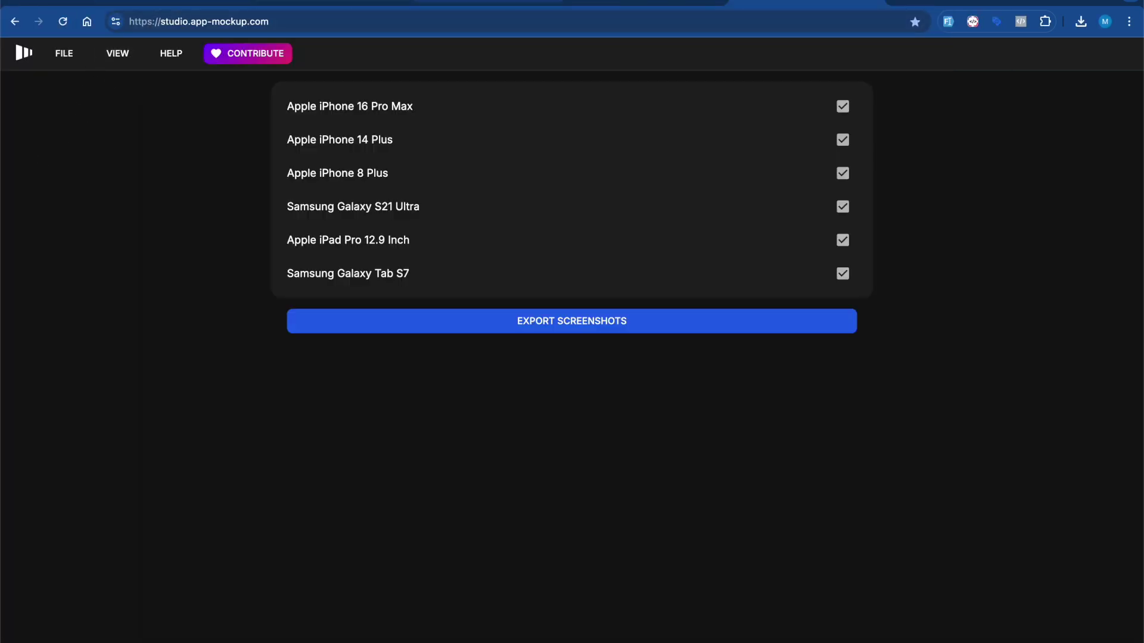
- Review the orange screenshot strip, then show Play Console with Test and release expanded
click(646, 4)
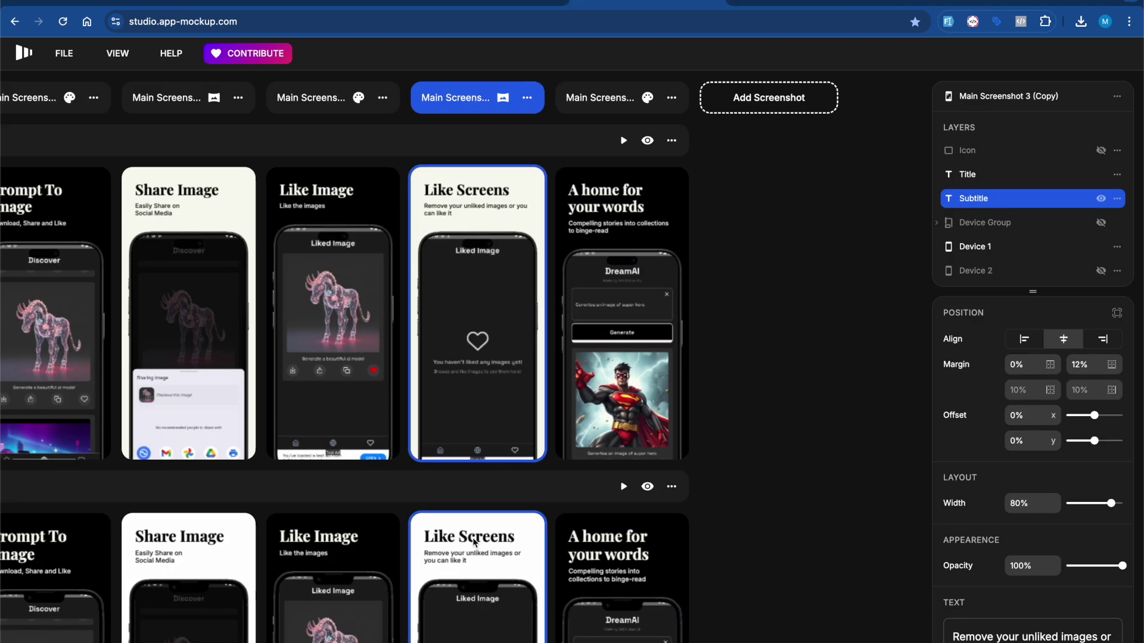
scroll(420, 604, left, 5)
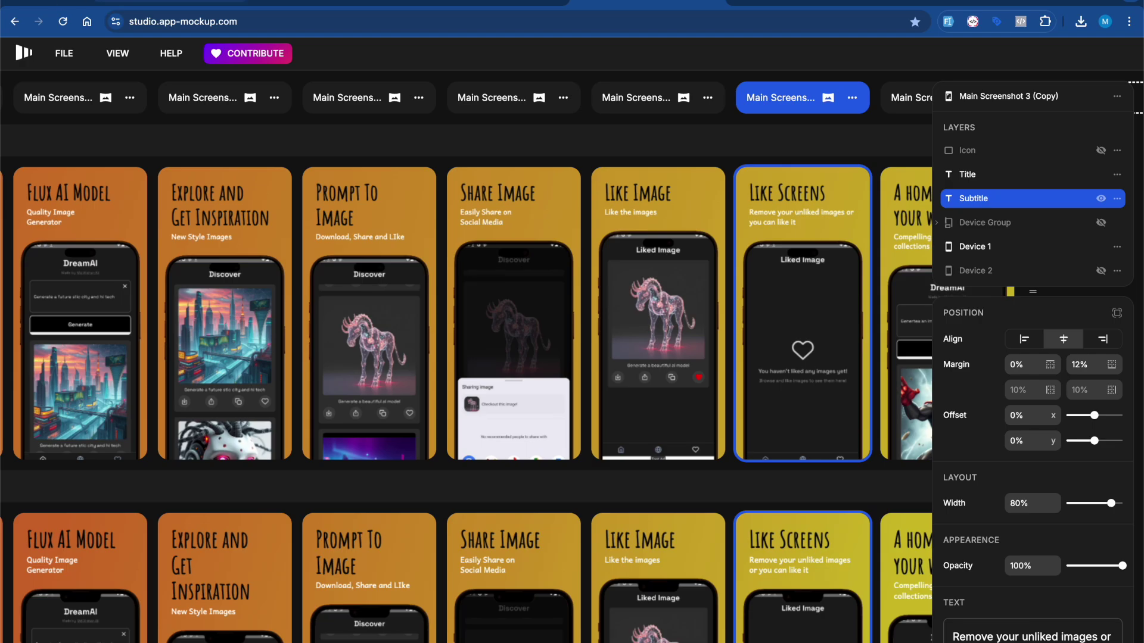
click(60, 3)
click(131, 275)
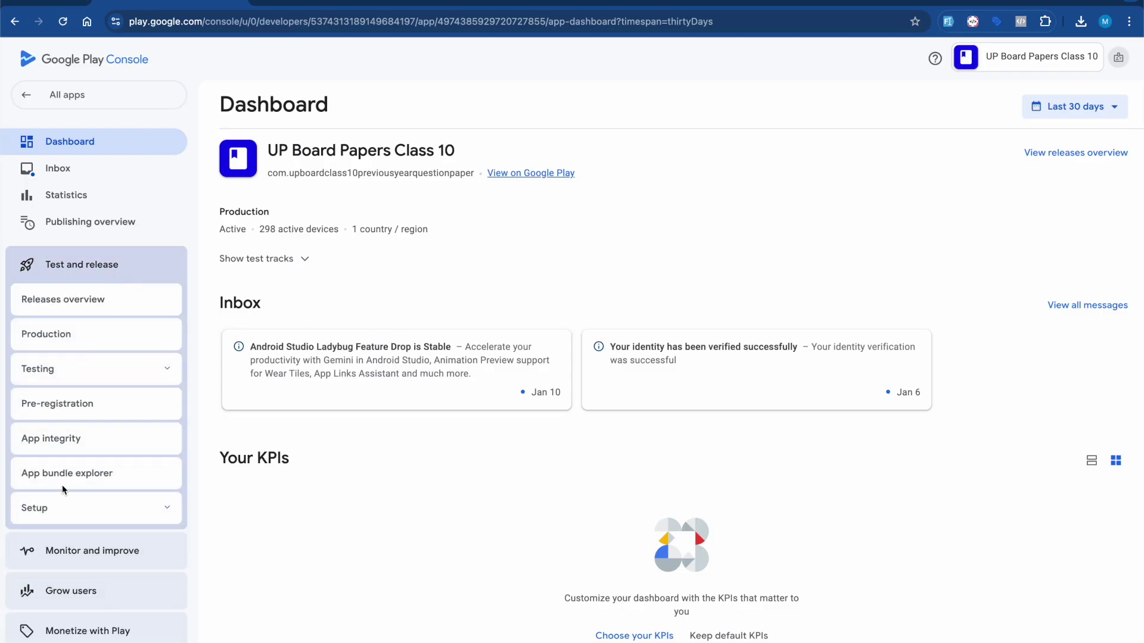
- Browse App signing, App bundle explorer and Production, ending on the Releases overview
click(94, 372)
click(94, 372)
click(96, 507)
click(63, 542)
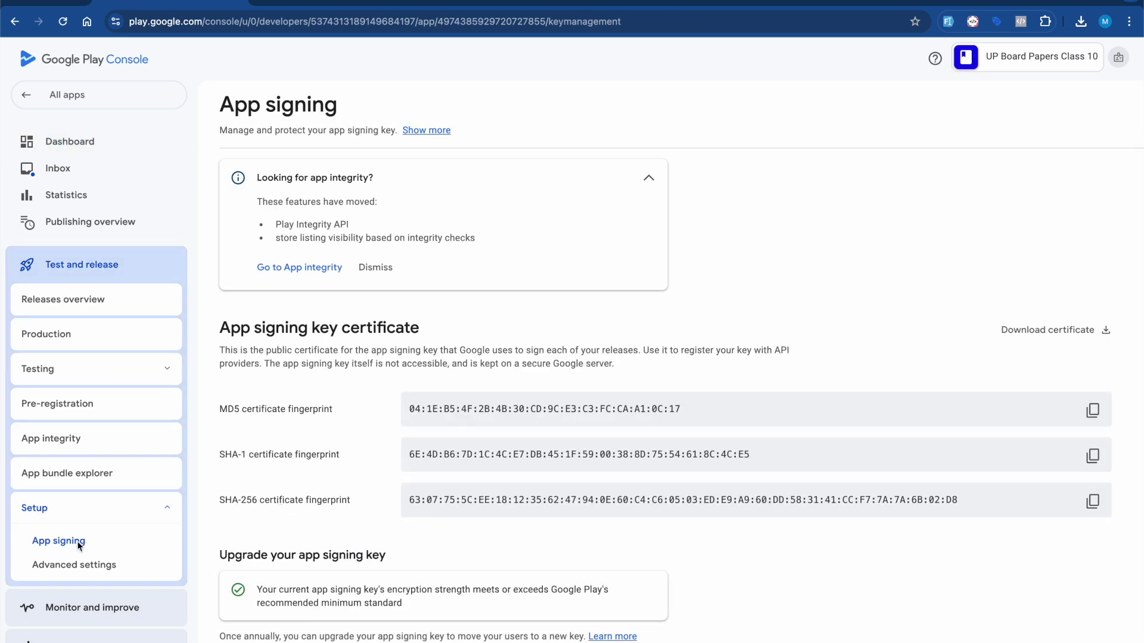
click(83, 468)
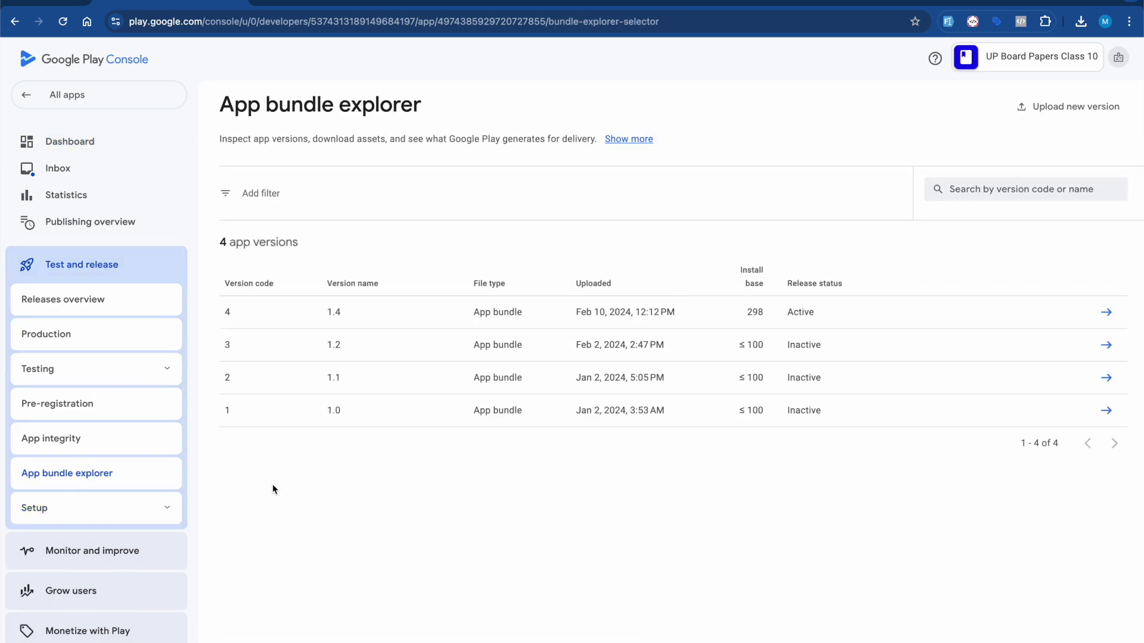
click(64, 341)
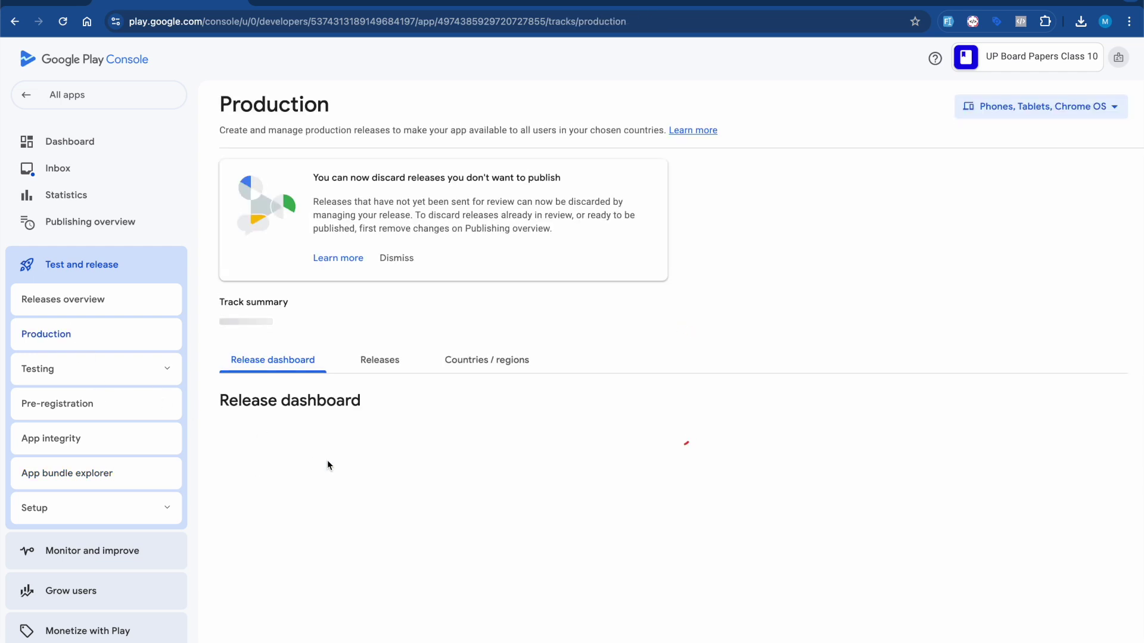
click(69, 302)
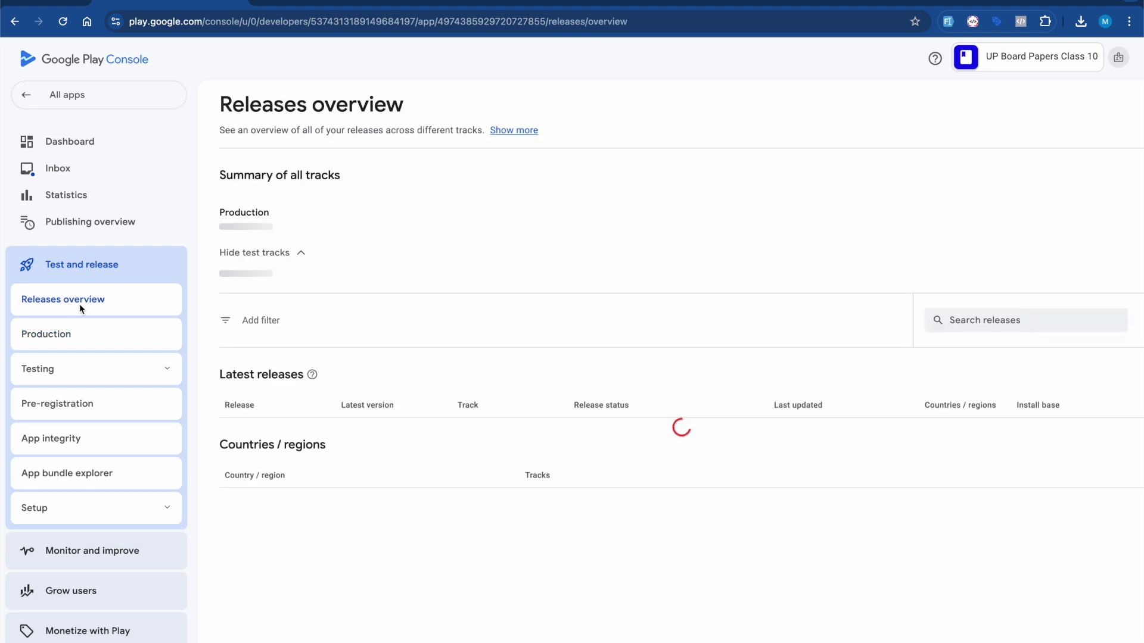
- Expand the Grow users, Store performance and Store presence sidebar sections
scroll(114, 405, down, 1)
click(88, 578)
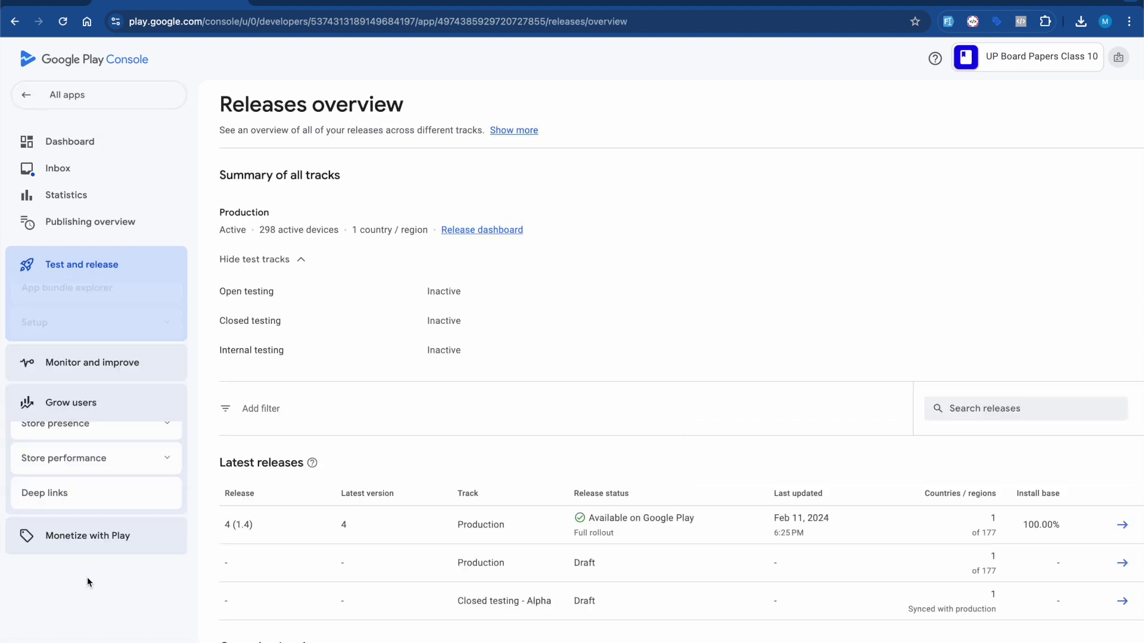
click(80, 419)
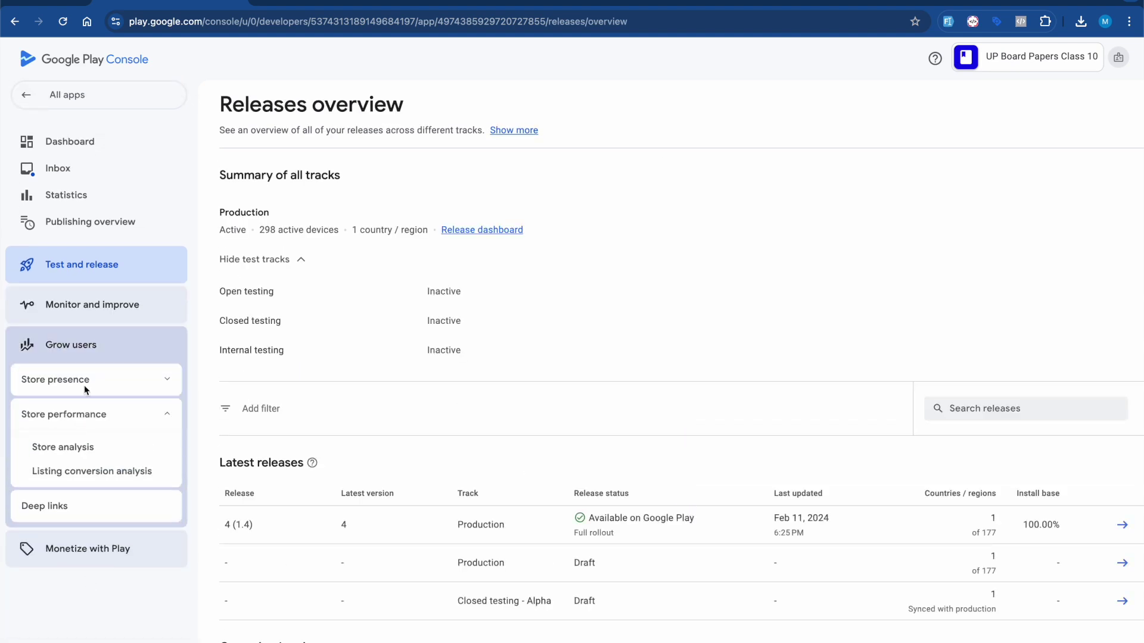
click(83, 387)
- Look over the Store listings and Store settings pages
click(67, 417)
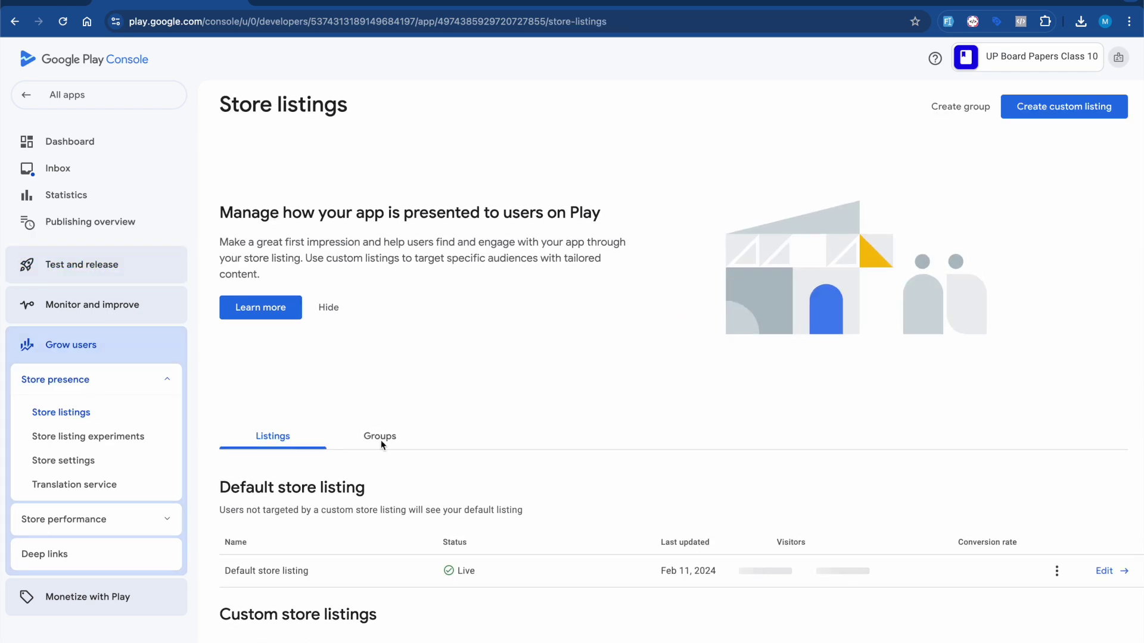
scroll(469, 488, down, 4)
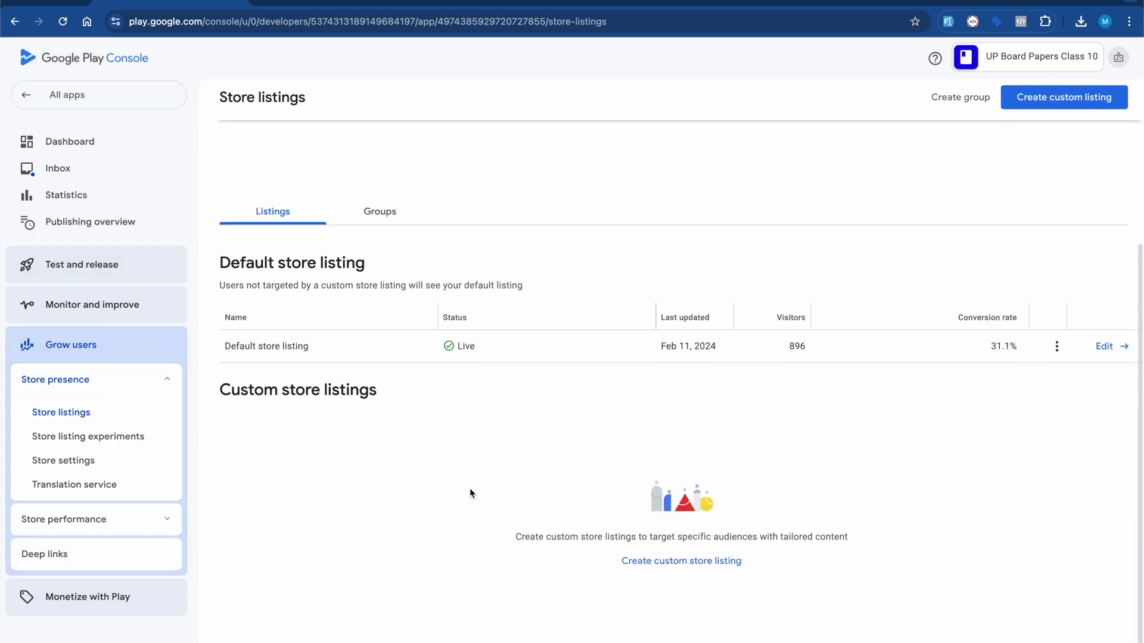
click(73, 462)
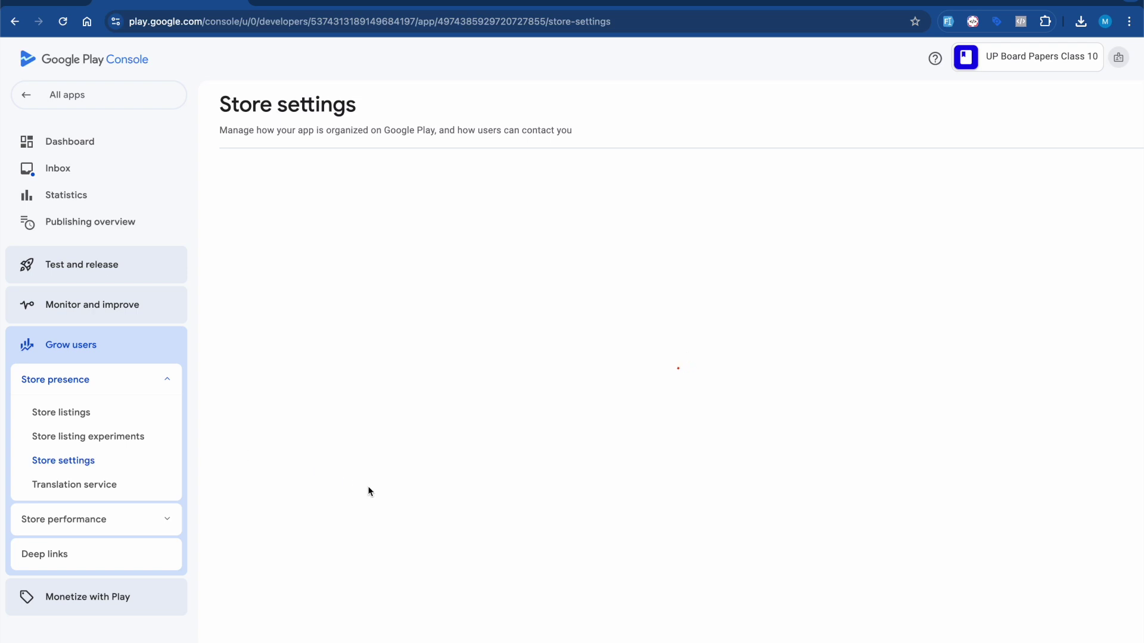
scroll(391, 539, down, 5)
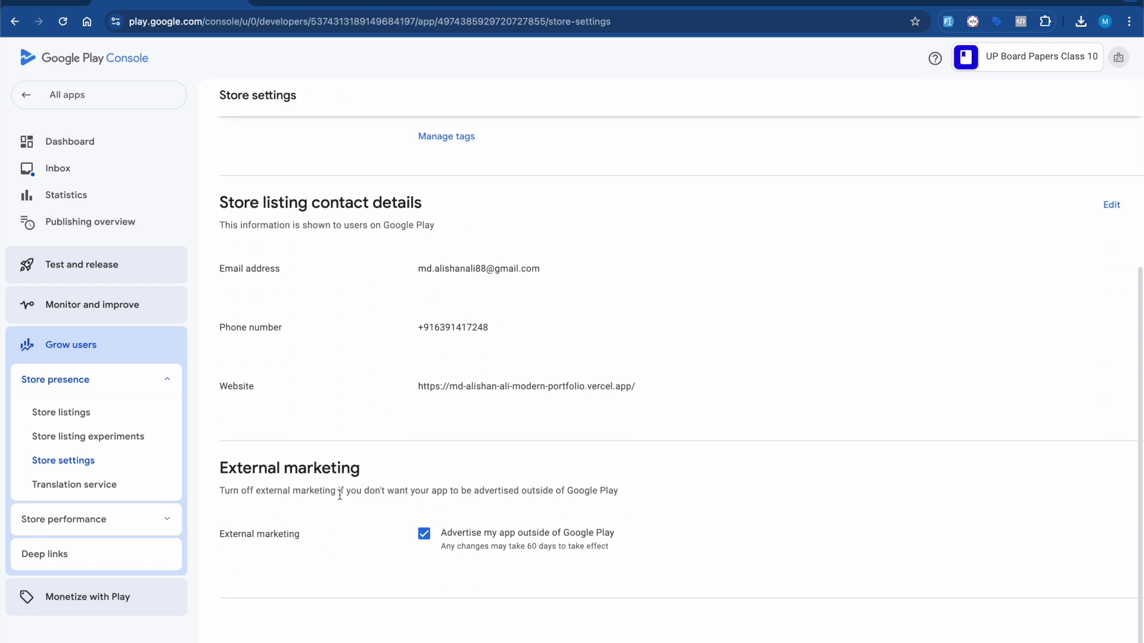
- Return to Store listings and open the Default store listing for editing
click(79, 511)
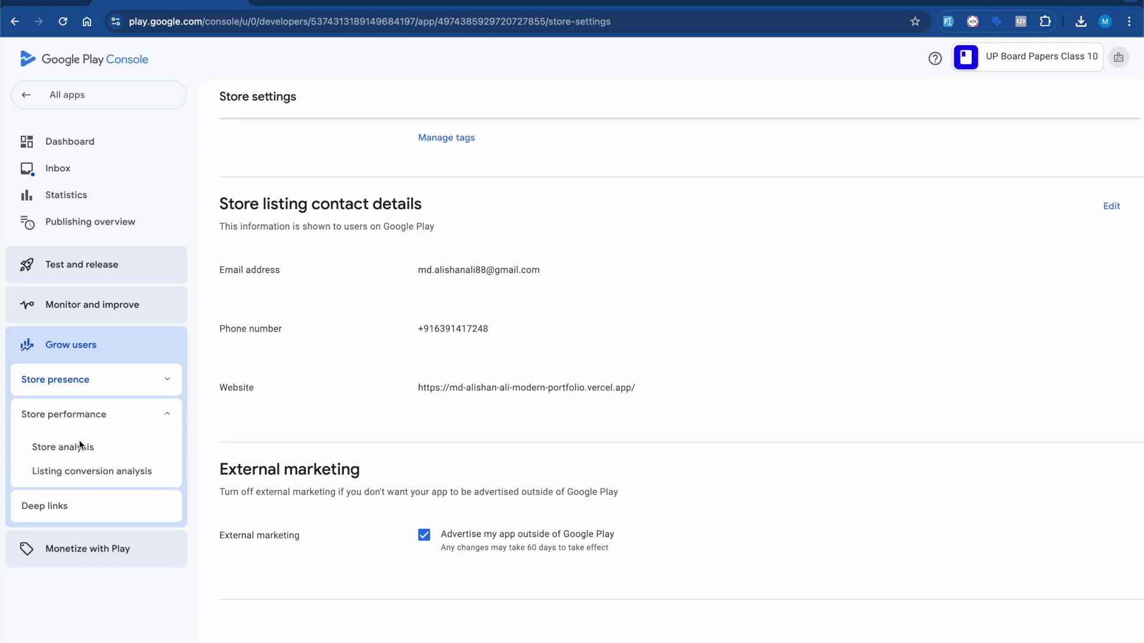
click(73, 375)
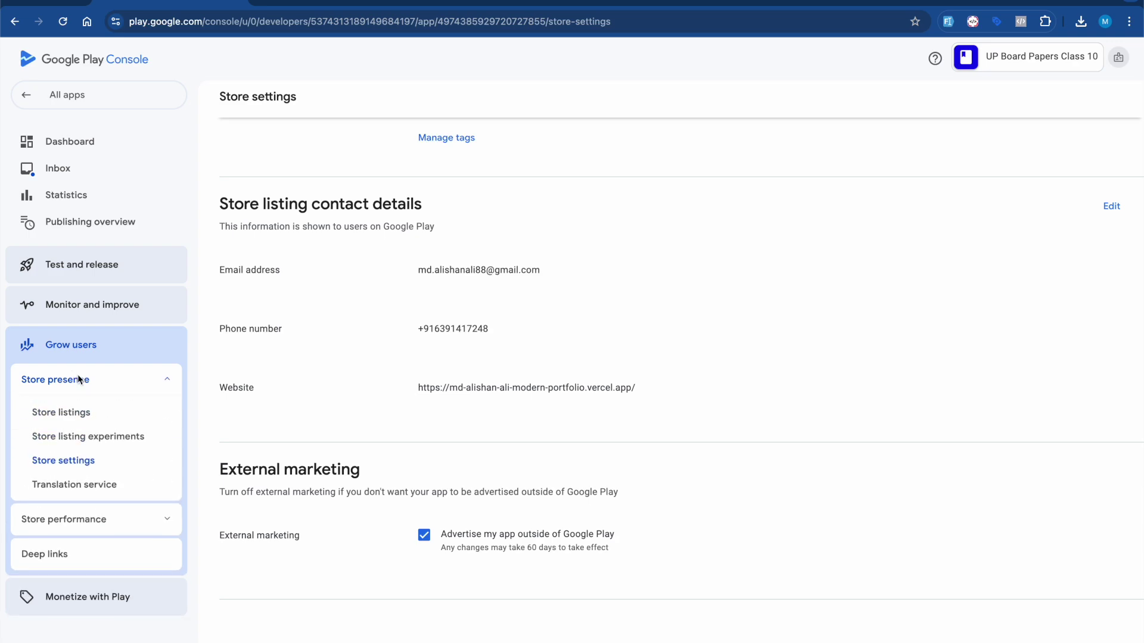
click(84, 435)
click(62, 405)
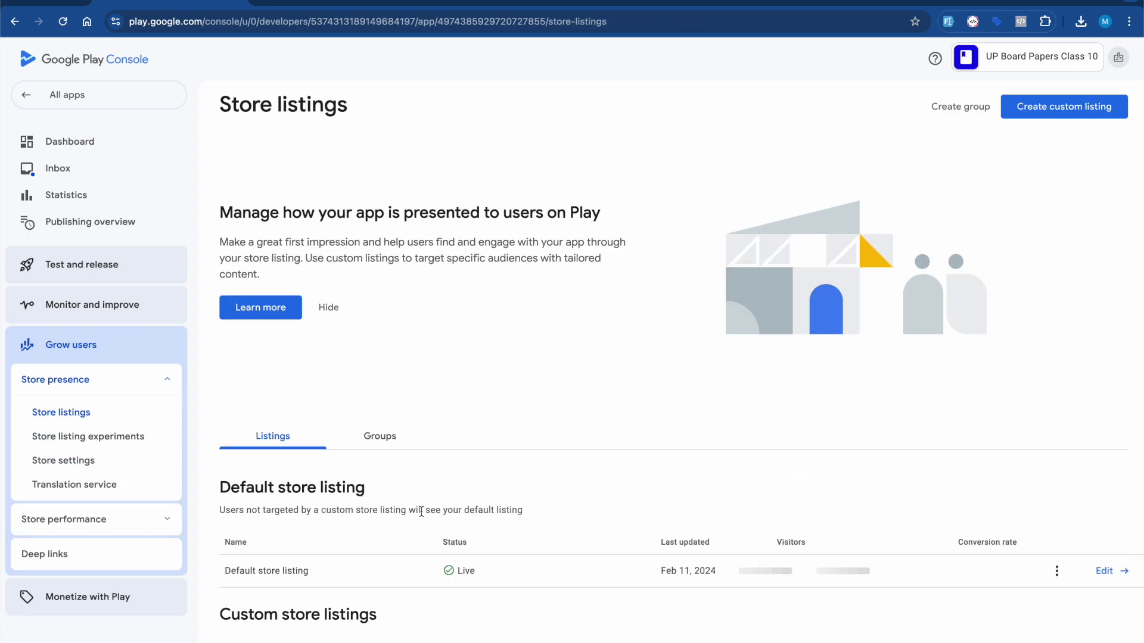
scroll(420, 516, down, 4)
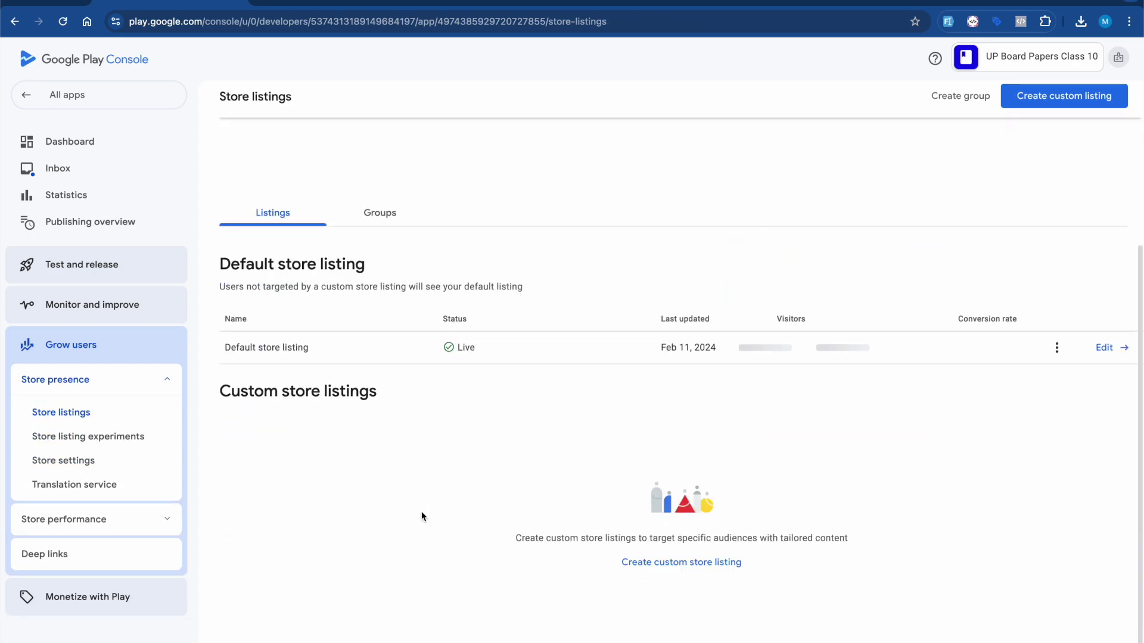
click(1105, 348)
- Check the listing's 8 phone and 4 tablet screenshots, then return to AppMockup Studio's export list
scroll(695, 475, down, 5)
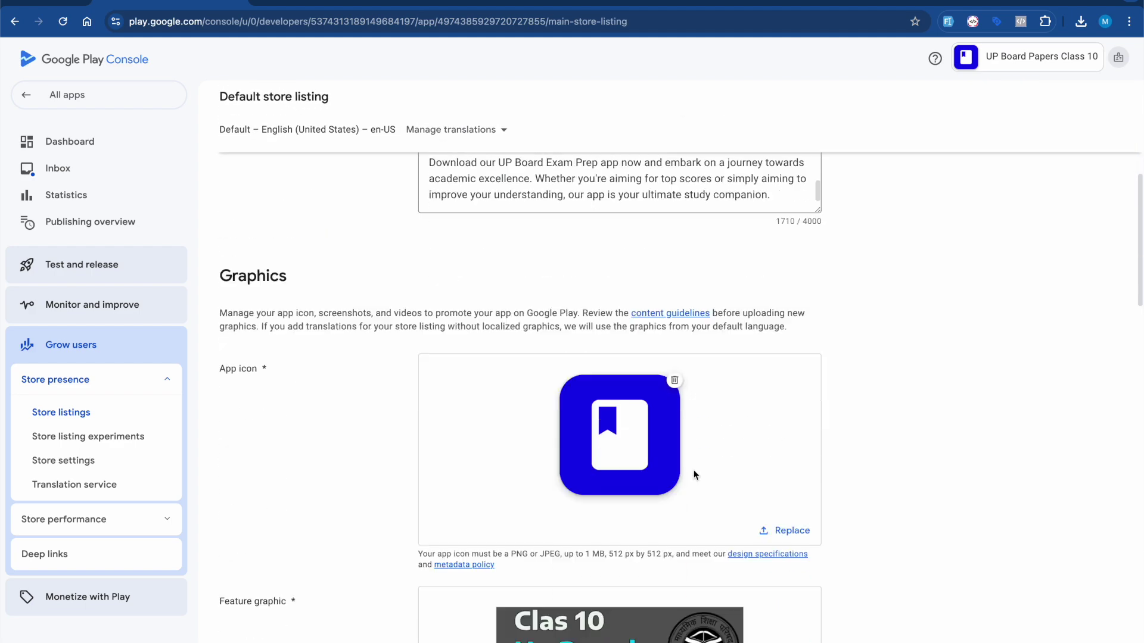
scroll(695, 474, down, 12)
scroll(679, 434, up, 3)
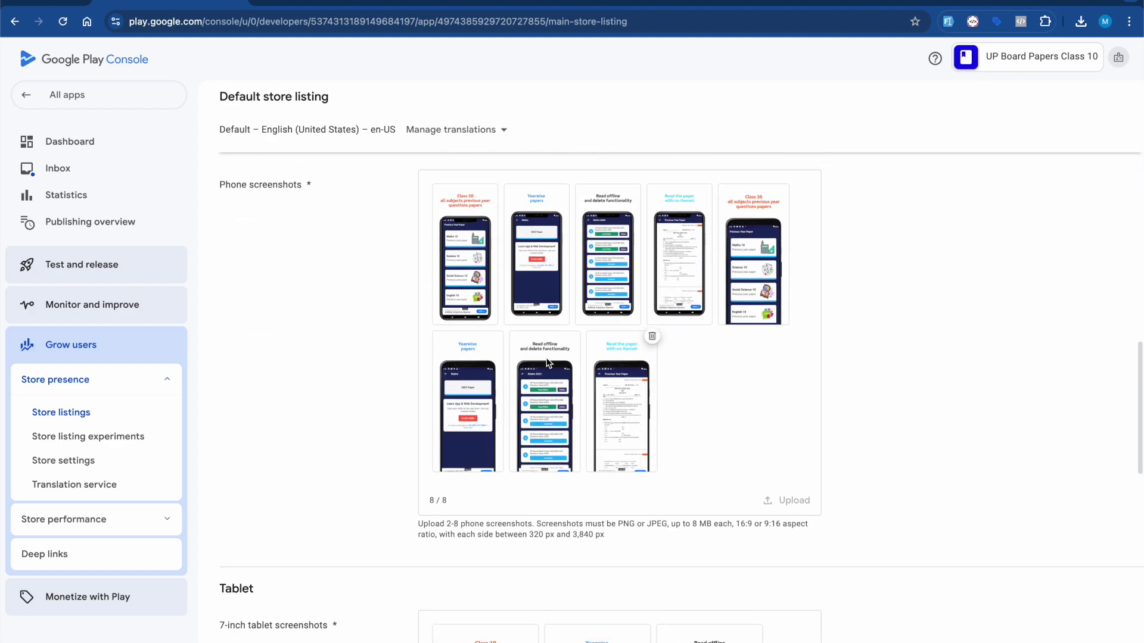
scroll(423, 316, up, 1)
scroll(329, 280, down, 6)
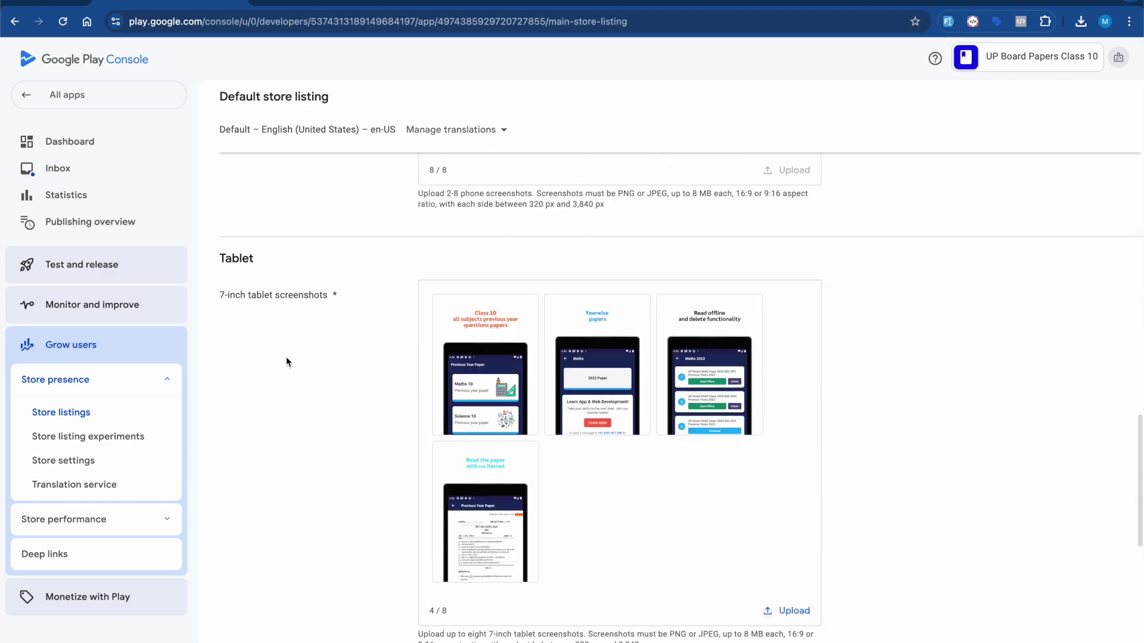
scroll(286, 356, down, 7)
scroll(284, 284, up, 6)
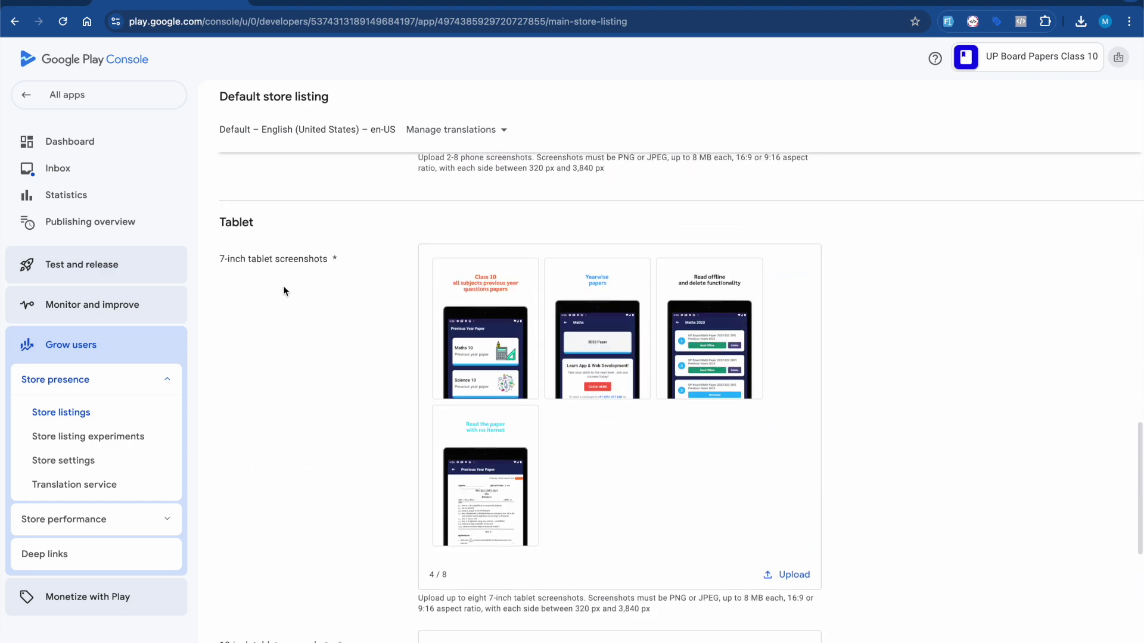
scroll(283, 291, up, 8)
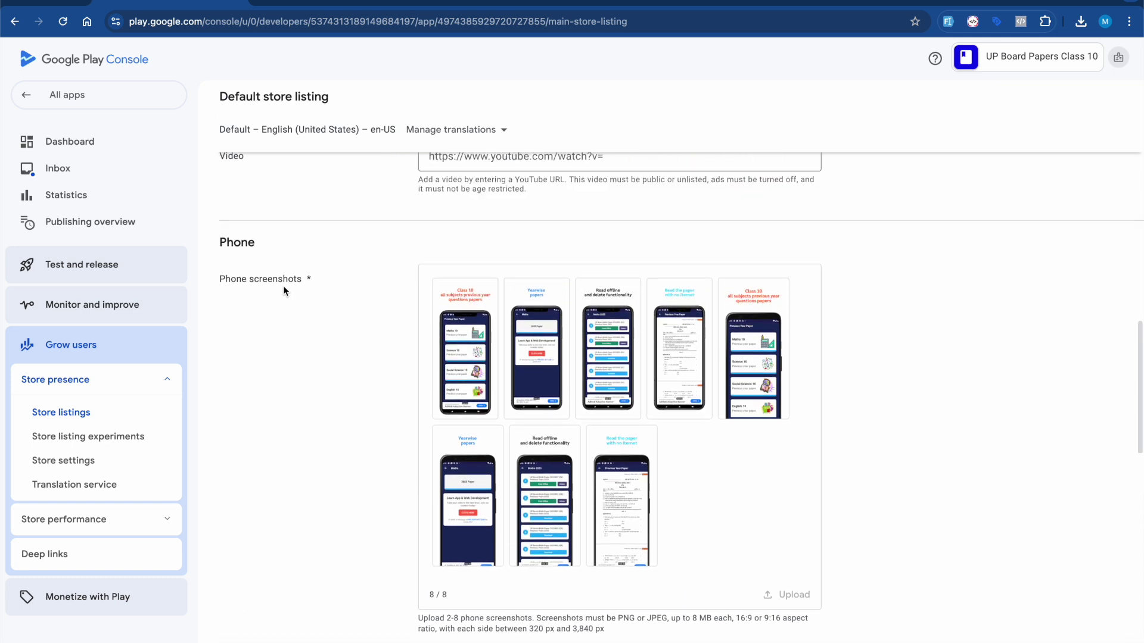
scroll(283, 291, up, 2)
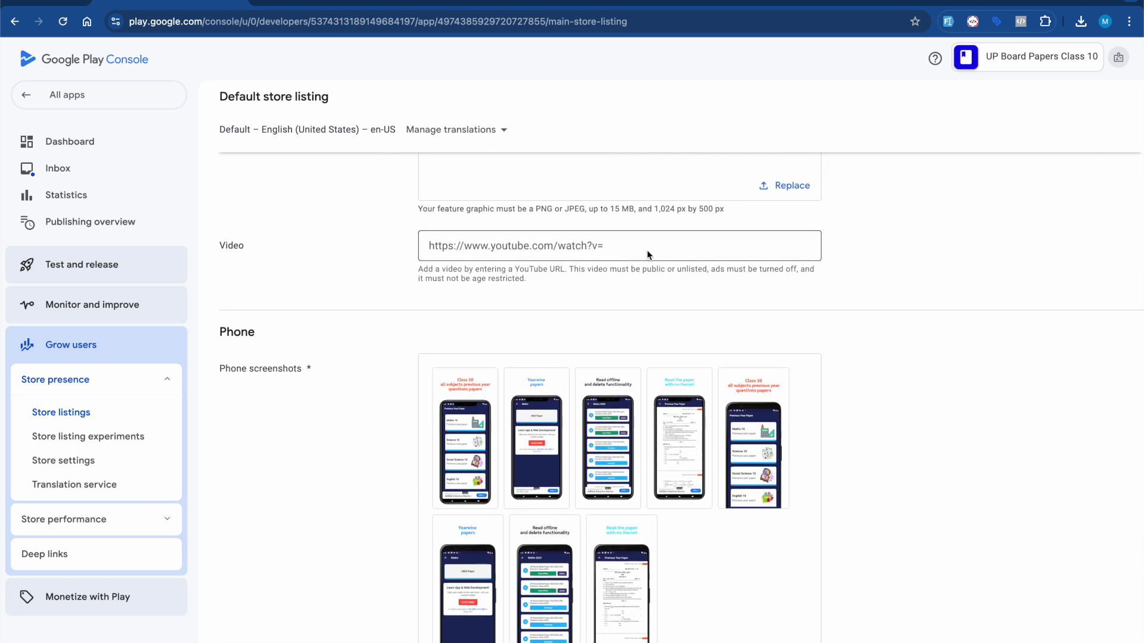
click(804, 3)
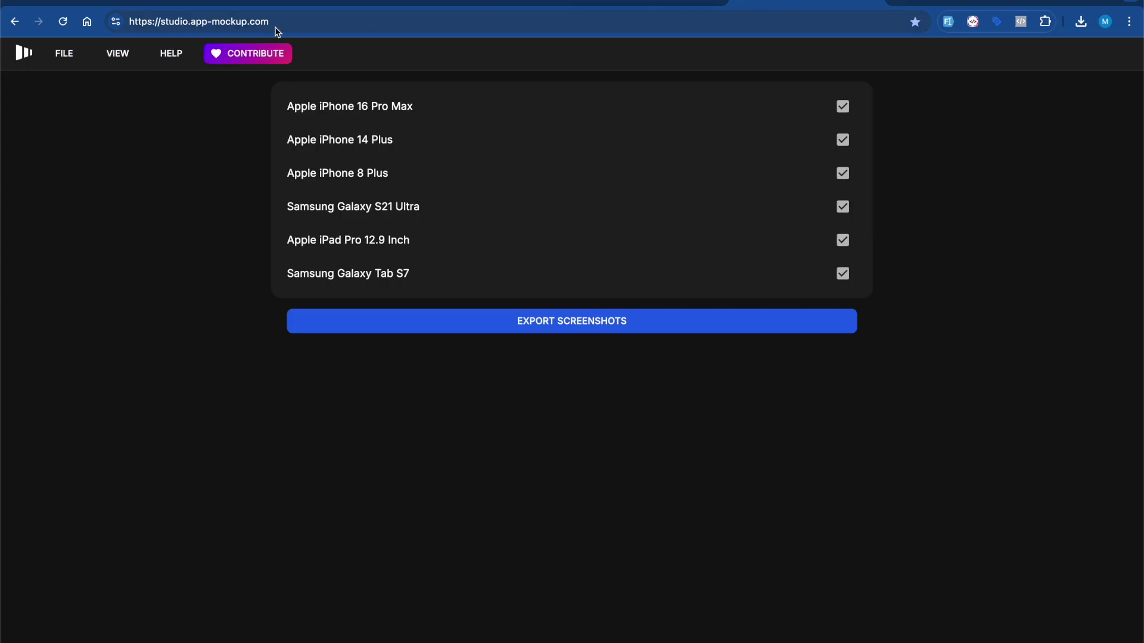
click(310, 21)
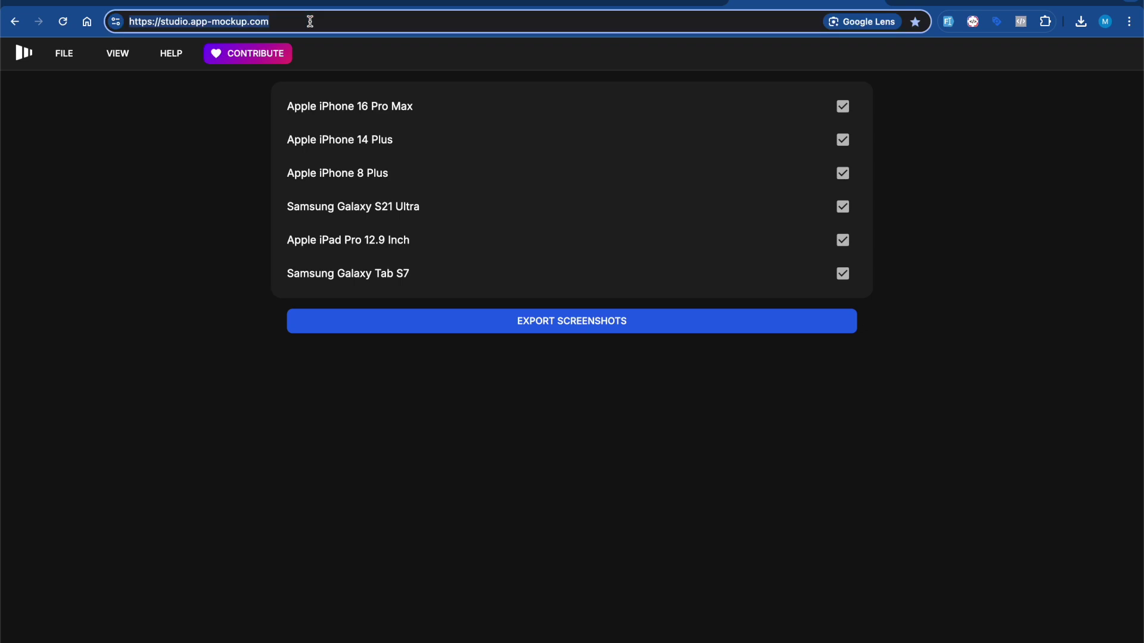